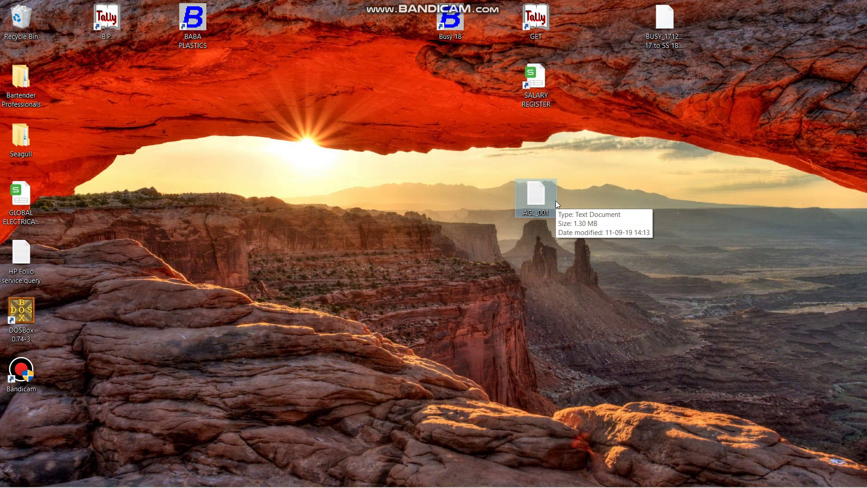
Step: Switch to the agl_001(aug19) - beta.xlsx workbook and select cell A51
key(alt+Tab)
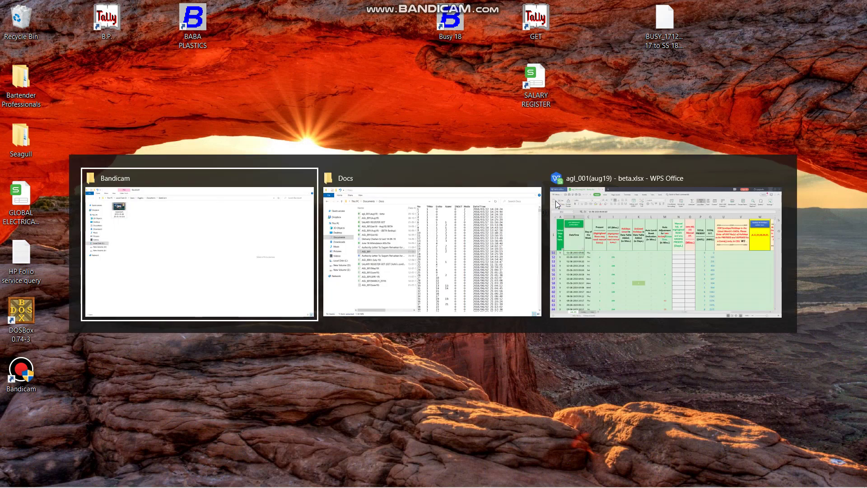
key(alt+Tab)
key(alt+Tab)
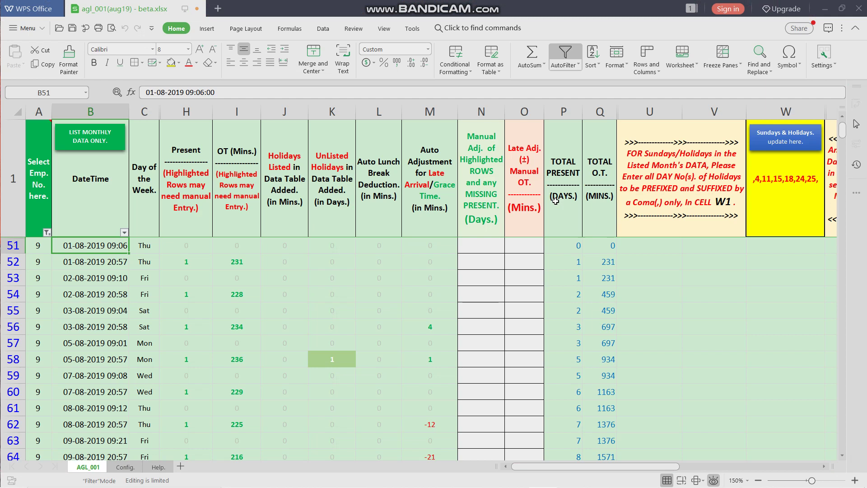
key(Left)
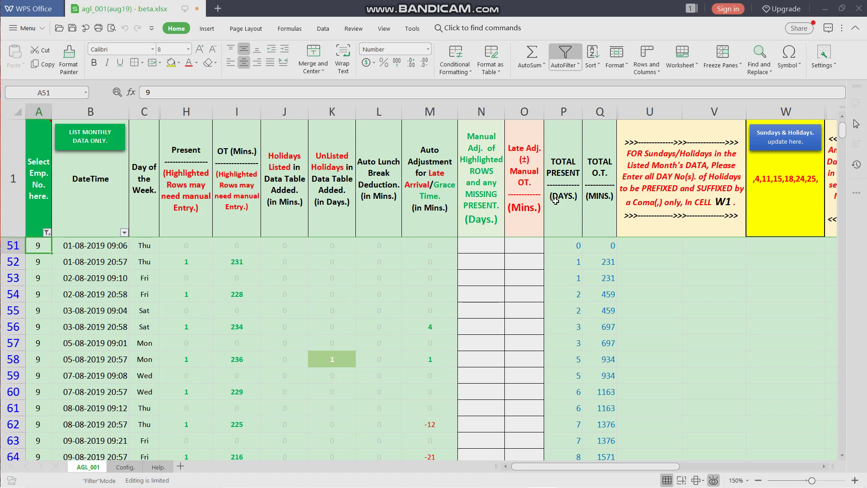
Step: Open the Protect Sheet settings from the Worksheet menu and cancel them
click(689, 56)
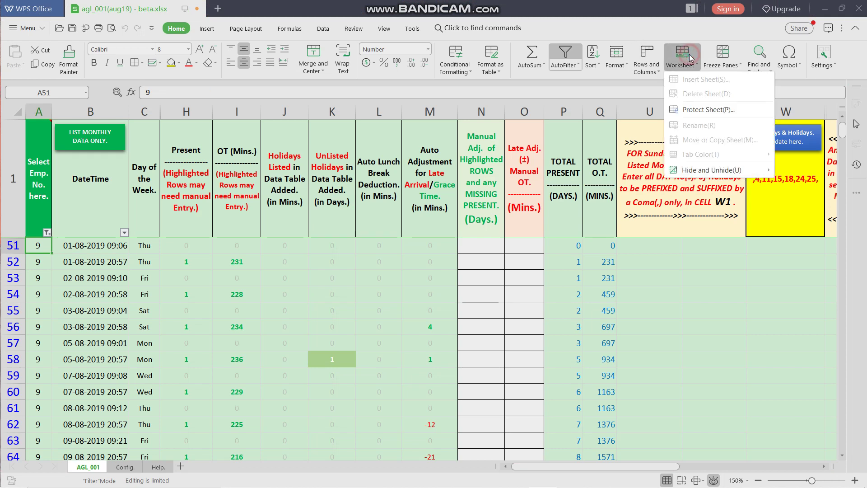
click(712, 109)
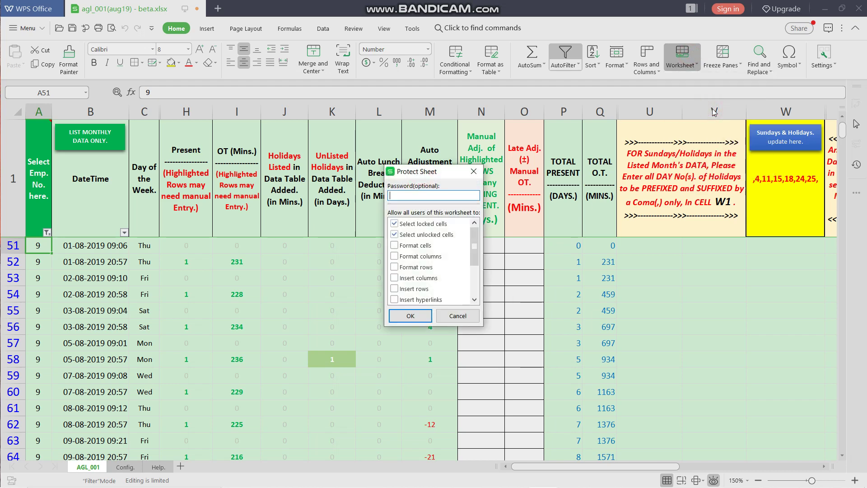
key(Escape)
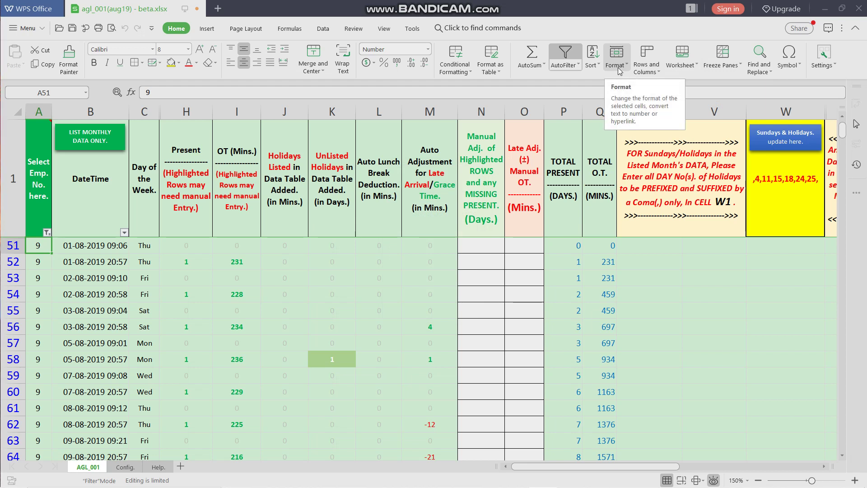
Step: Turn off the AutoFilter so all rows show, then return to cell A1
click(562, 55)
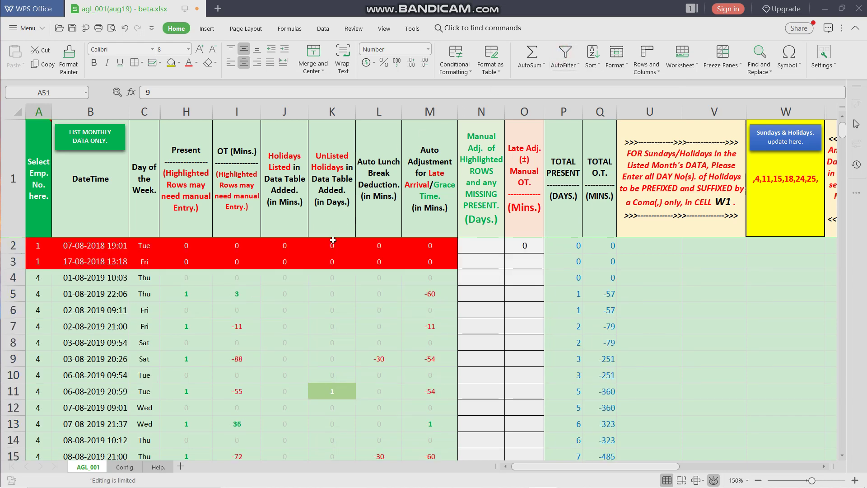
click(252, 311)
key(Left)
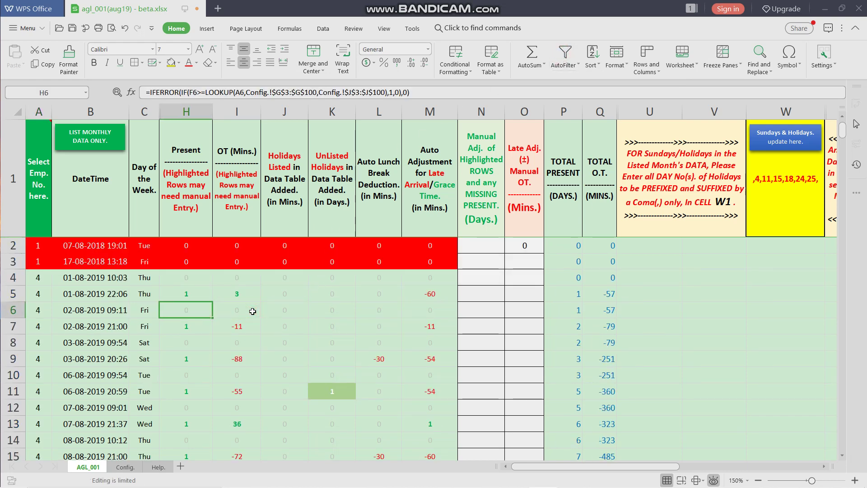
key(Home)
key(Up)
key(Up)
key(Up)
key(Up)
key(Up)
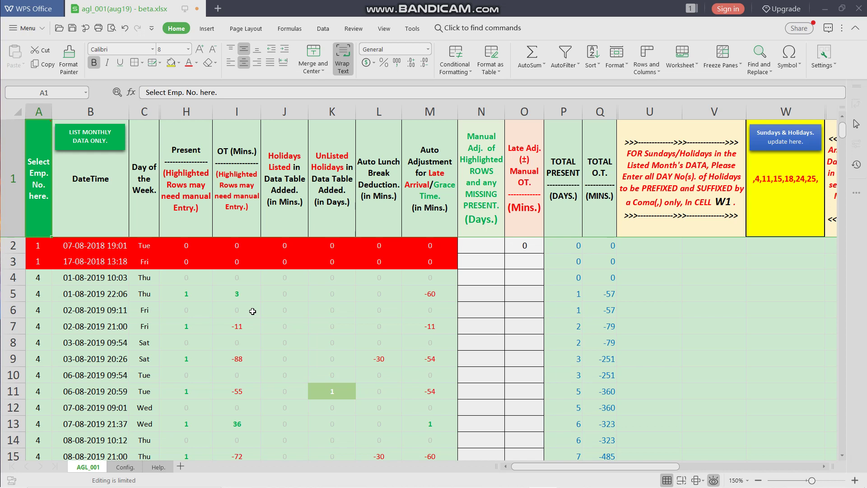
Step: Select the range A4:AM973 and delete its contents
key(Down)
key(Down)
key(Down)
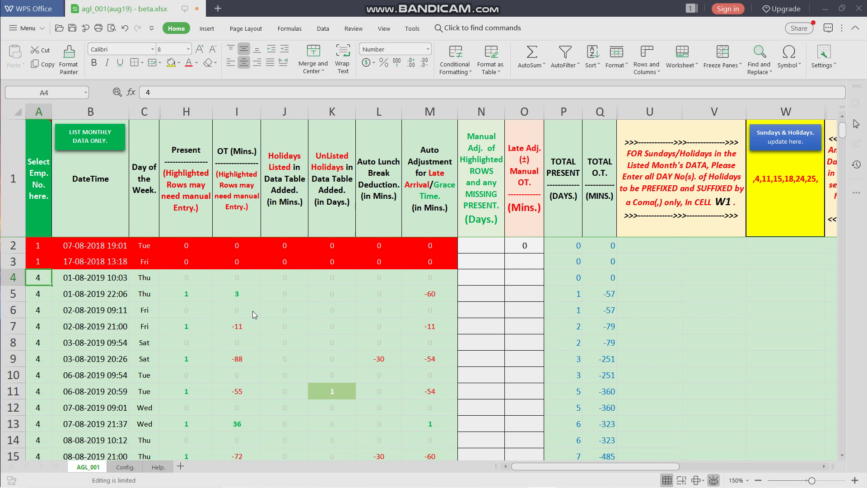
key(shift+Right)
key(shift+Right)
key(shift+Right)
key(shift+Right)
key(shift+Right)
key(shift+Right)
key(shift+Right)
key(shift+Right)
key(shift+Right)
key(shift+Right)
key(shift+Right)
key(shift+Right)
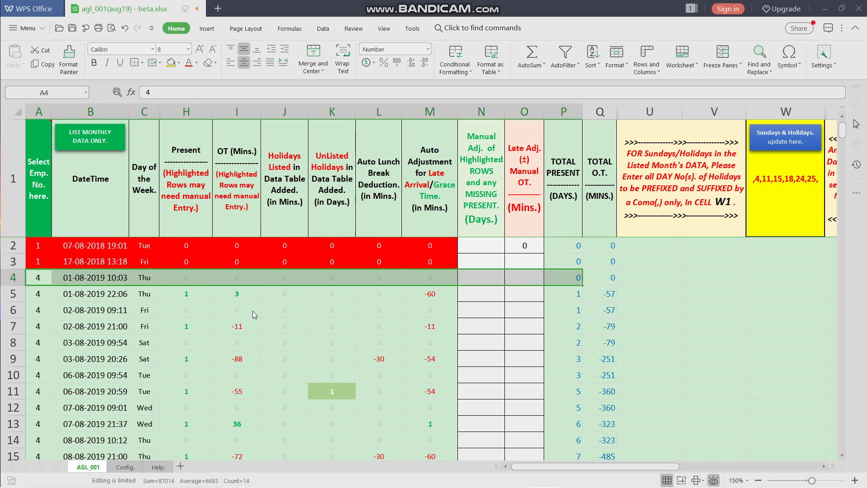
key(shift+Right)
key(shift+Right)
key(shift+Right)
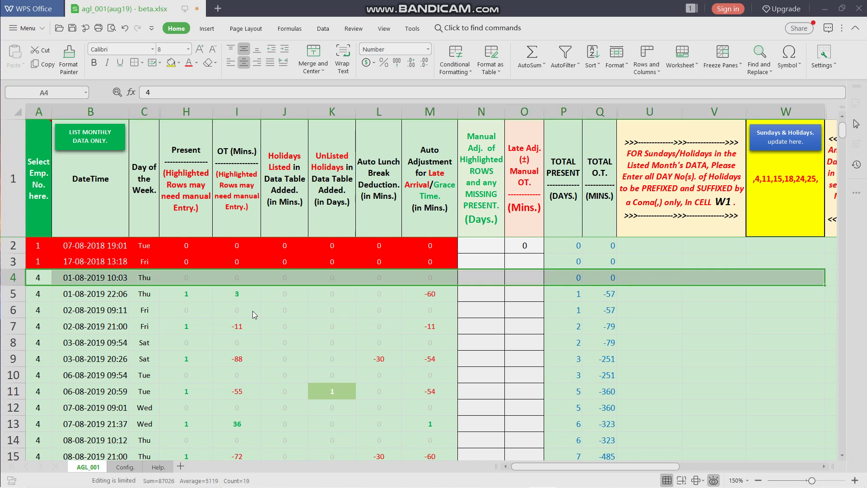
key(shift+Right)
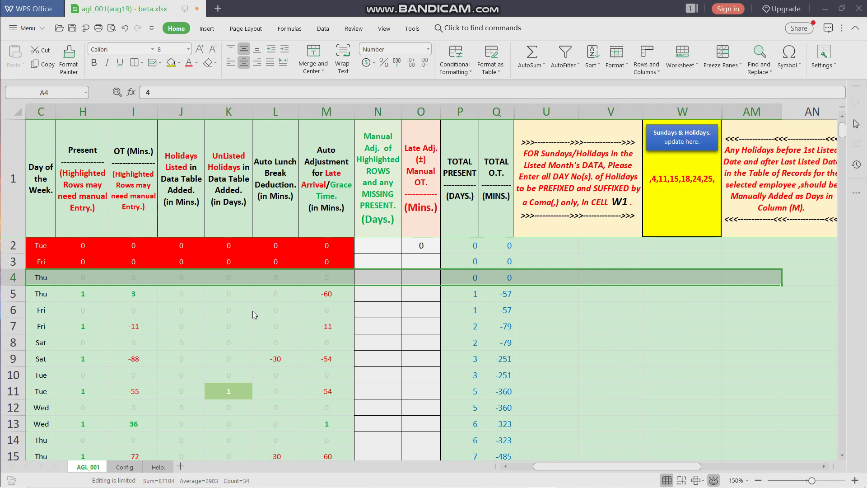
key(ctrl+shift+End)
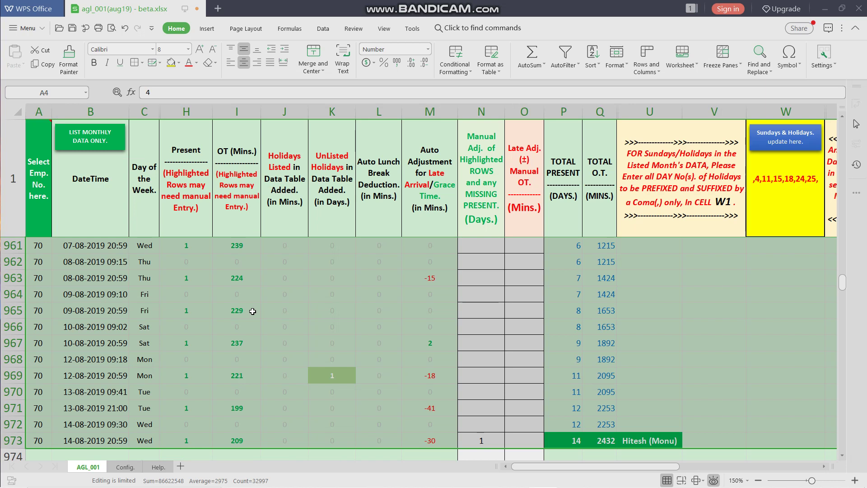
key(Delete)
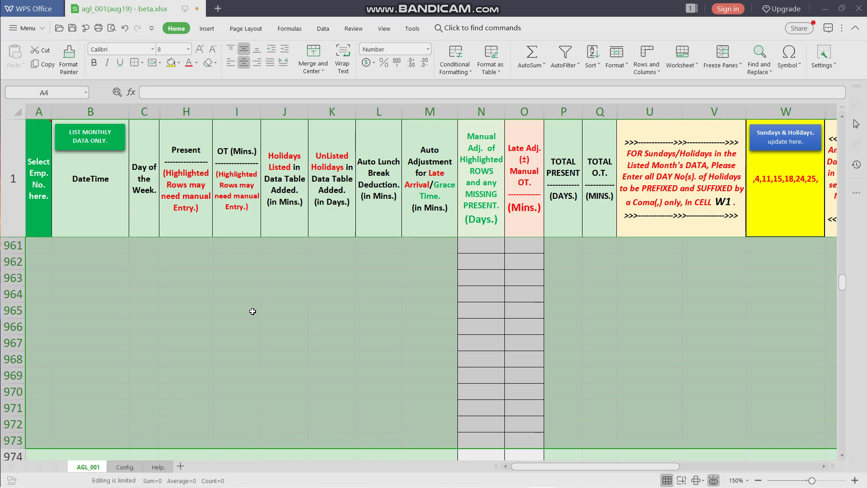
click(86, 196)
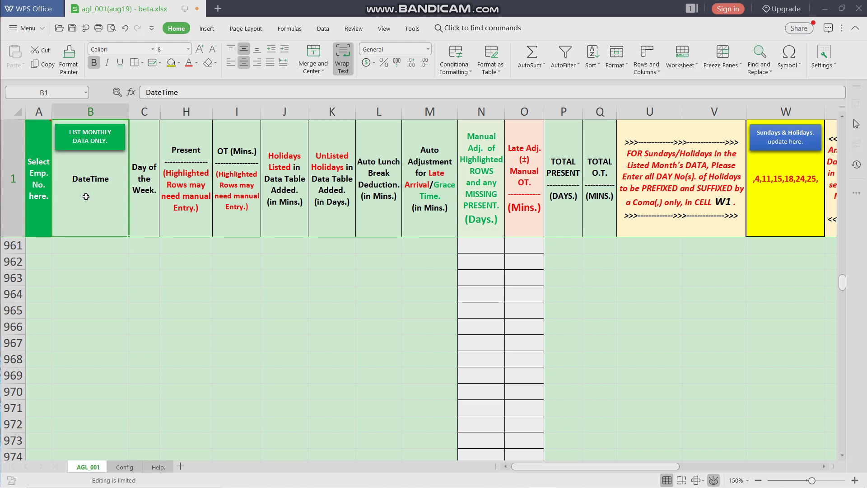
key(Down)
key(Down)
key(Down)
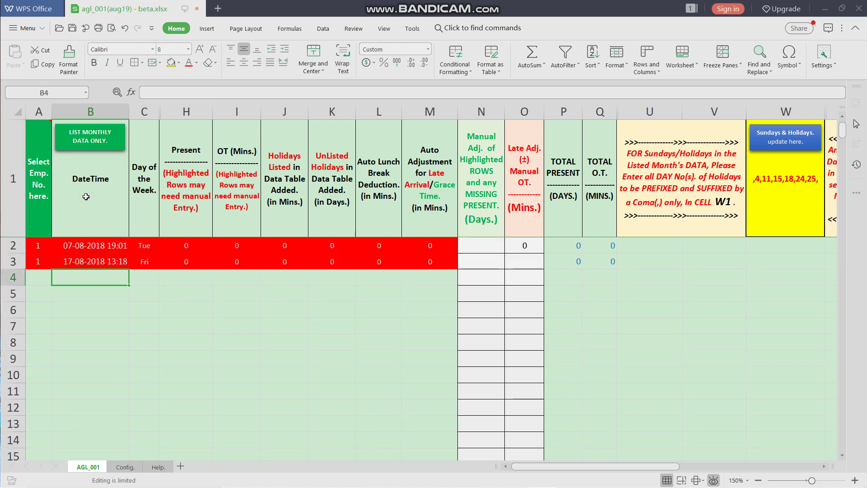
key(Left)
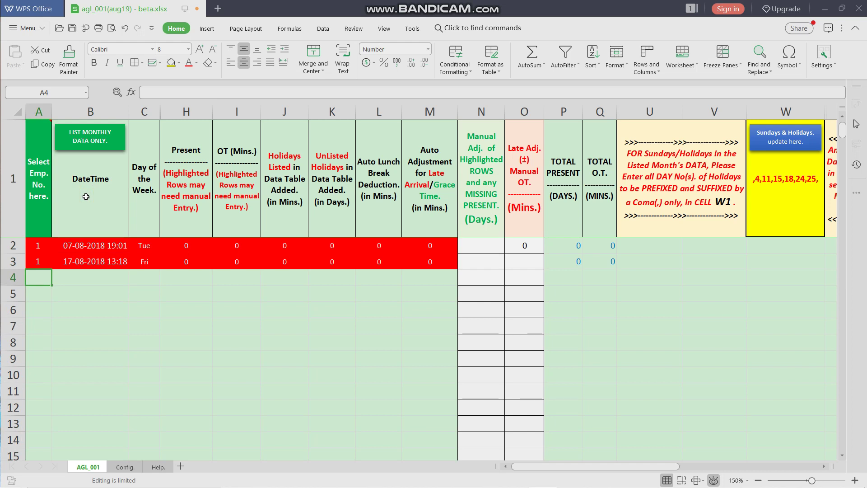
Step: Open AGL_001.TXT from the Docs folder in WPS Spreadsheets via Open with WPS Office
key(alt+Tab)
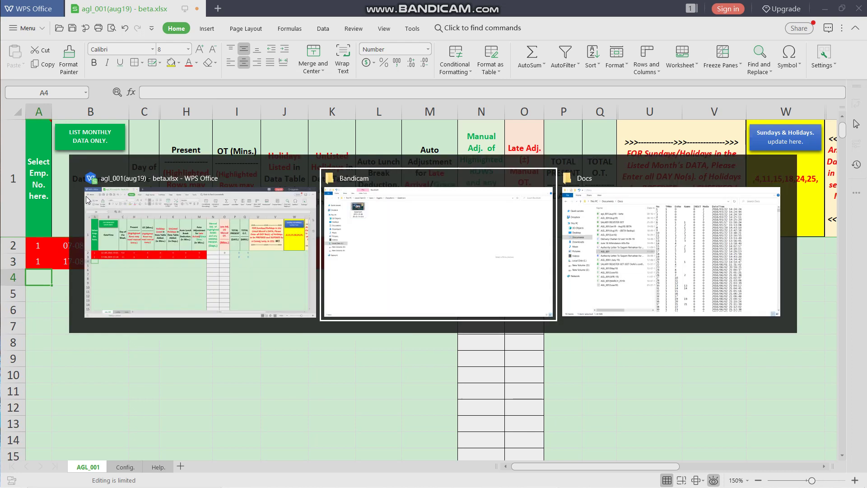
key(alt+Tab)
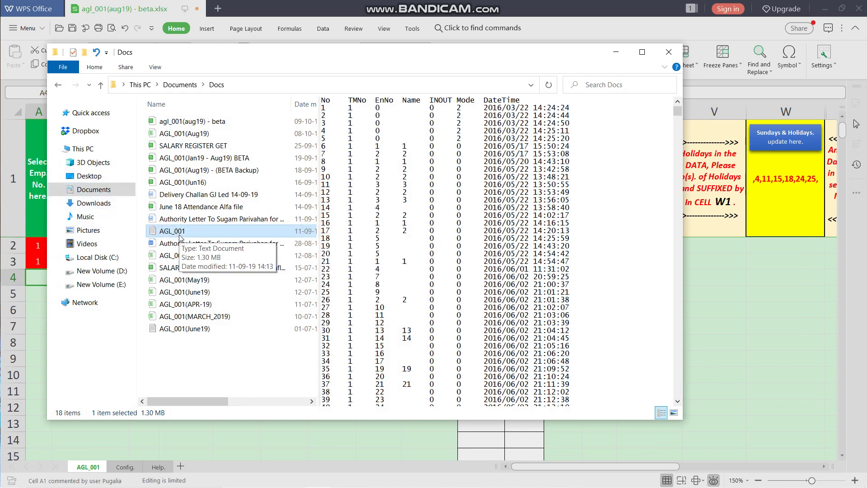
double_click(205, 234)
right_click(204, 234)
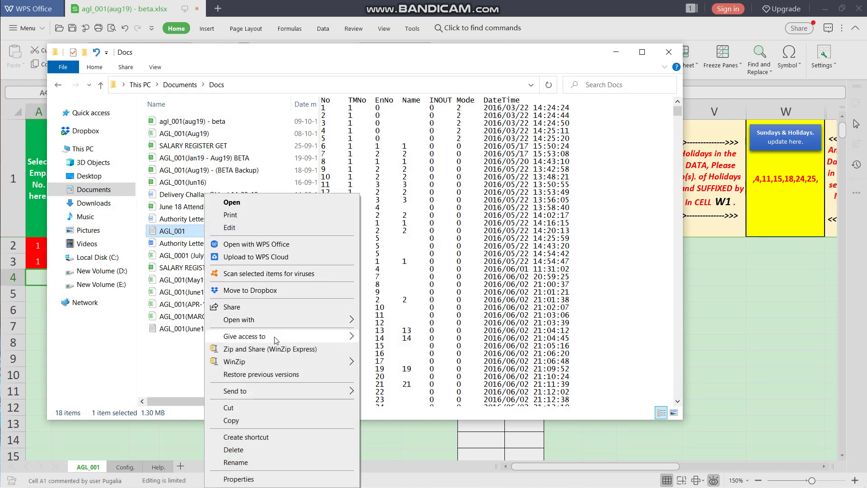
mouse_move(282, 321)
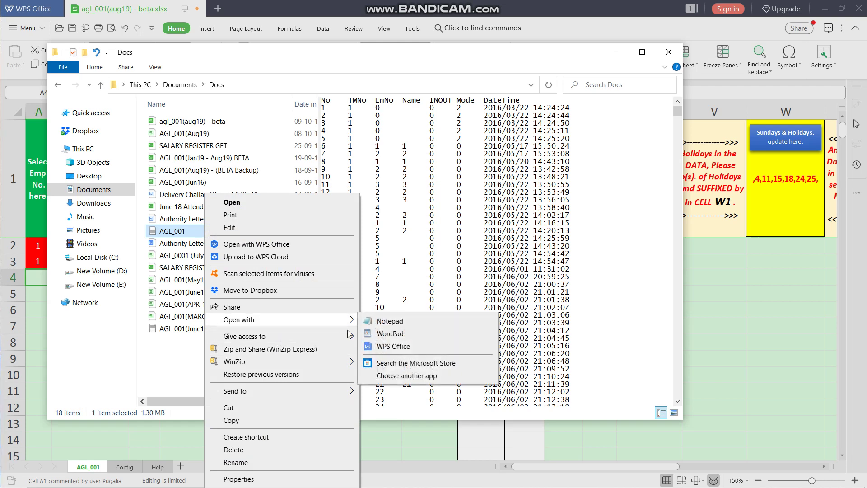
click(407, 347)
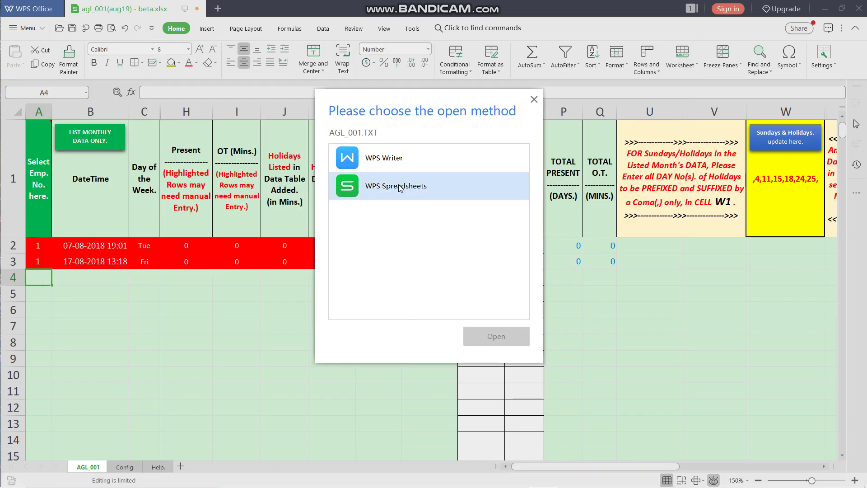
click(400, 188)
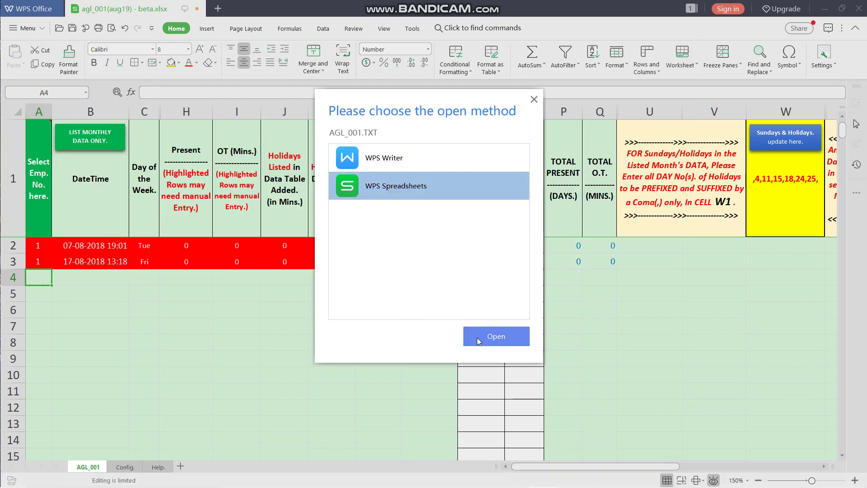
click(480, 338)
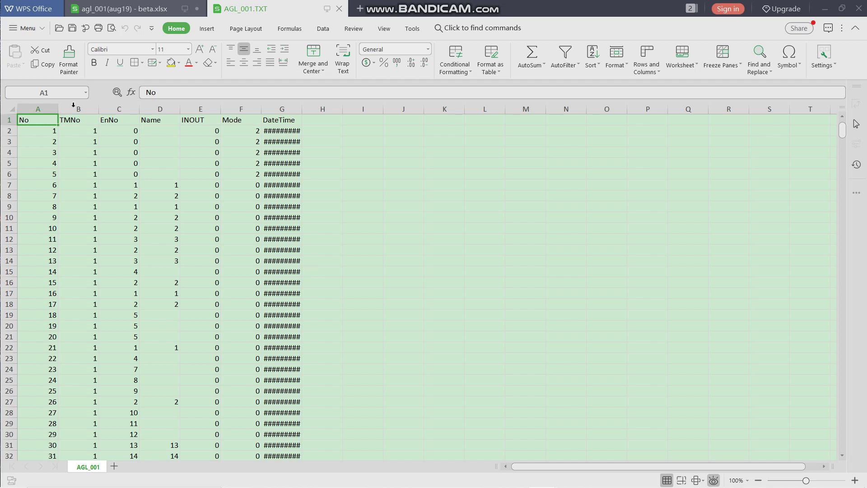
Step: Delete the No, TMNo, Name, INOUT and Mode columns, leaving EnNo and DateTime
click(114, 108)
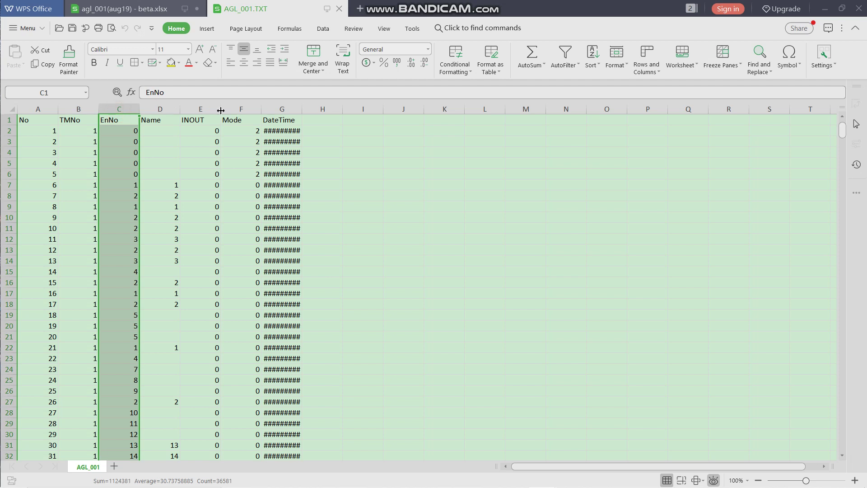
click(277, 110)
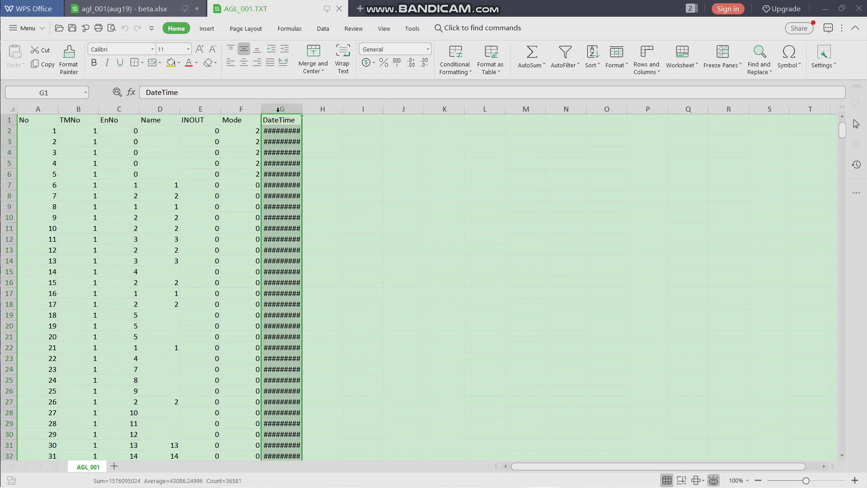
click(30, 109)
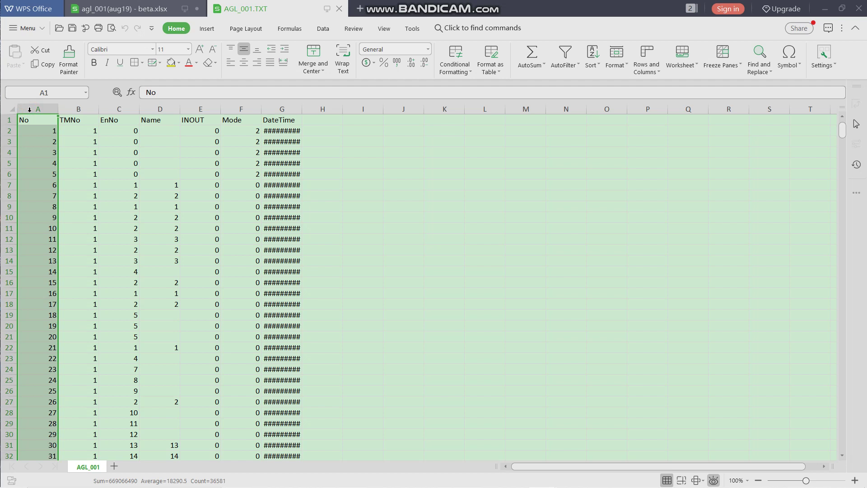
ctrl+click(79, 109)
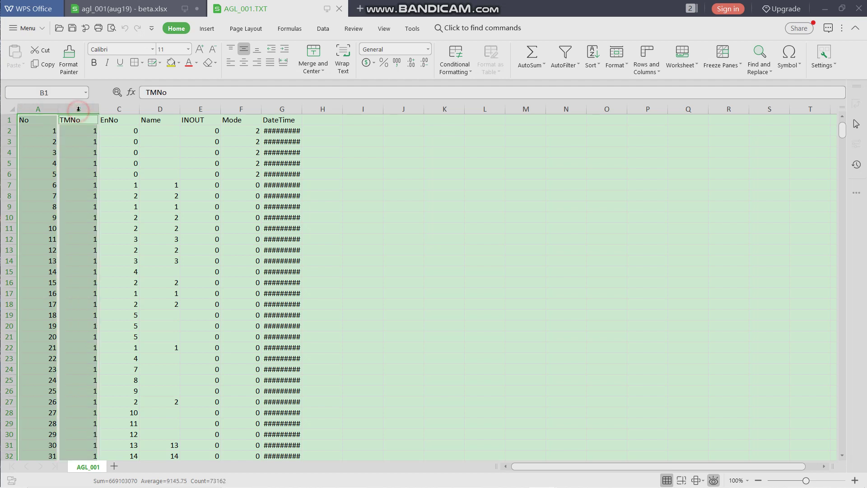
ctrl+click(161, 109)
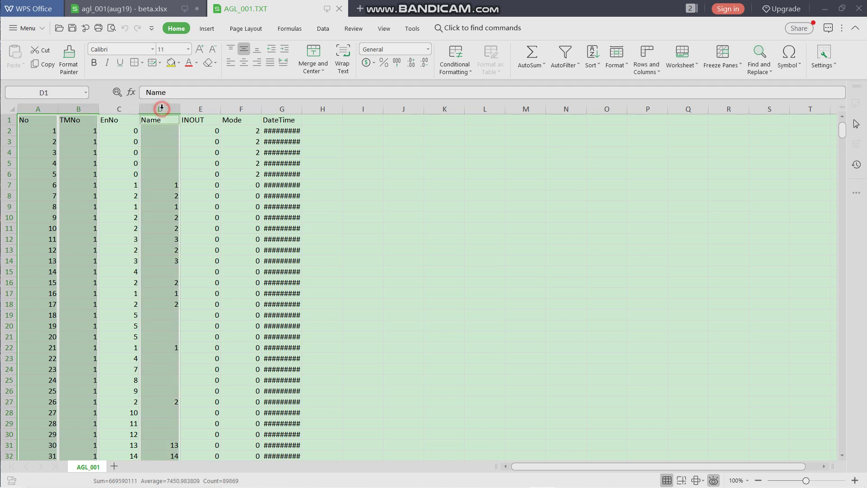
ctrl+click(202, 109)
ctrl+click(239, 109)
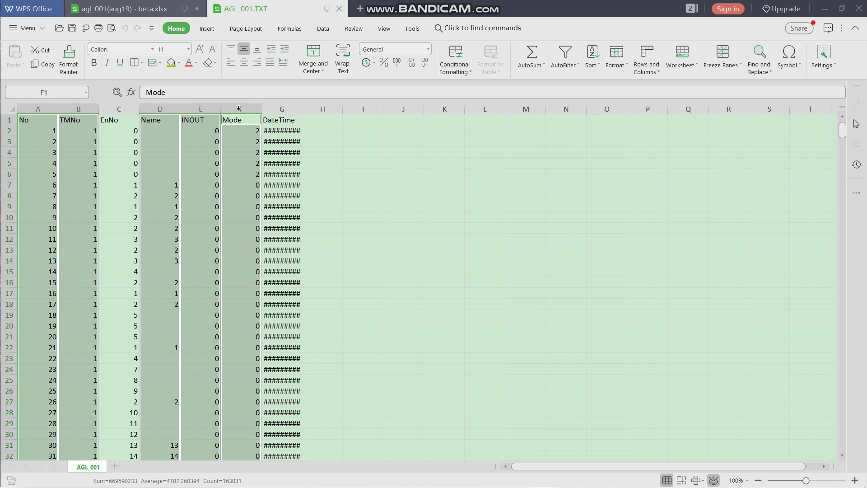
right_click(240, 109)
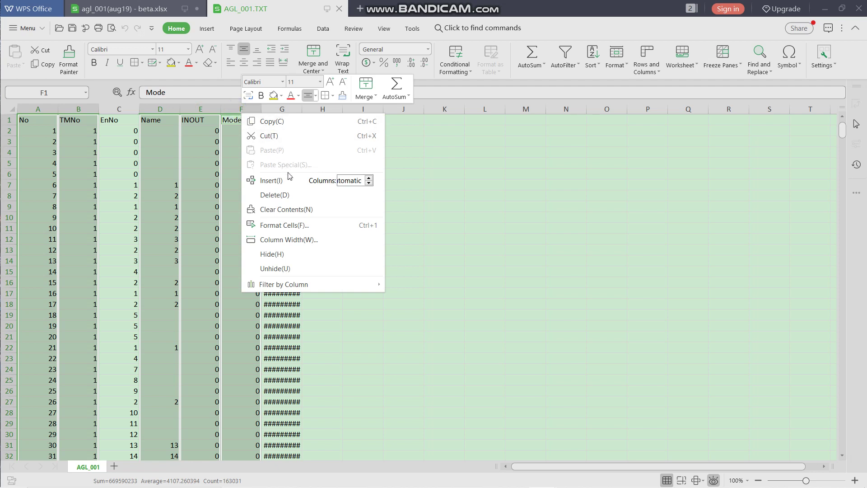
click(299, 195)
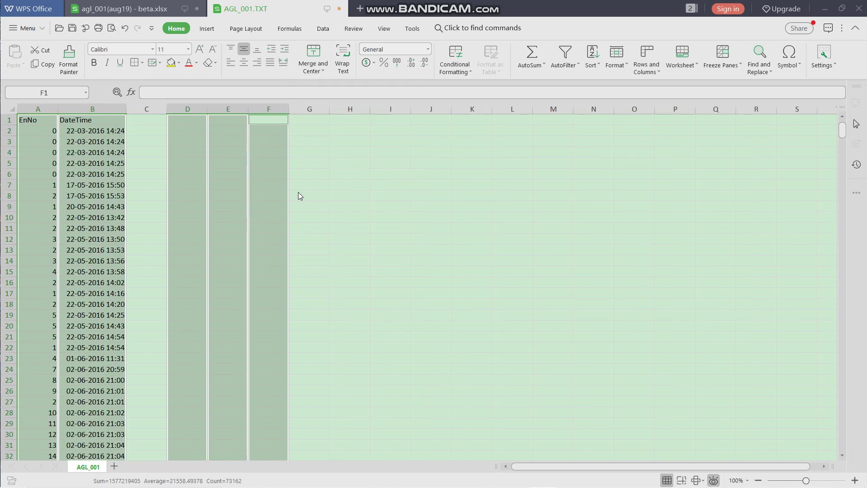
click(40, 125)
Step: Turn on AutoFilter for the EnNo and DateTime headers and sort EnNo ascending
key(Right)
key(Left)
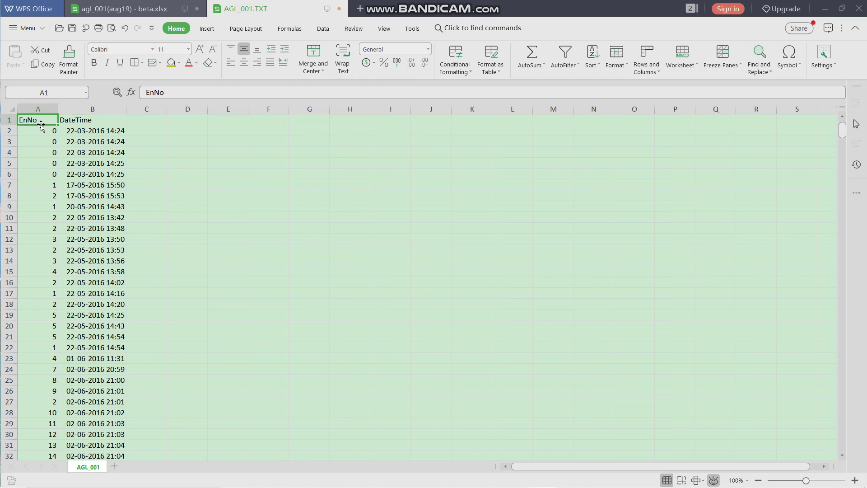
key(shift+Right)
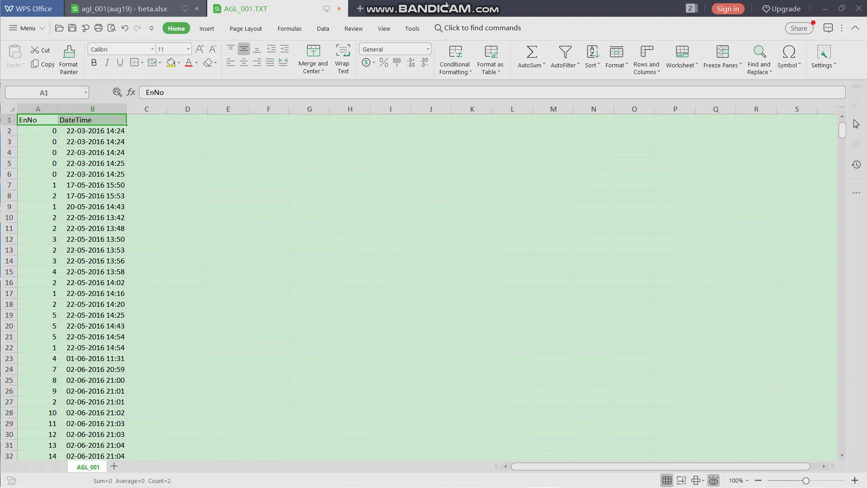
click(566, 55)
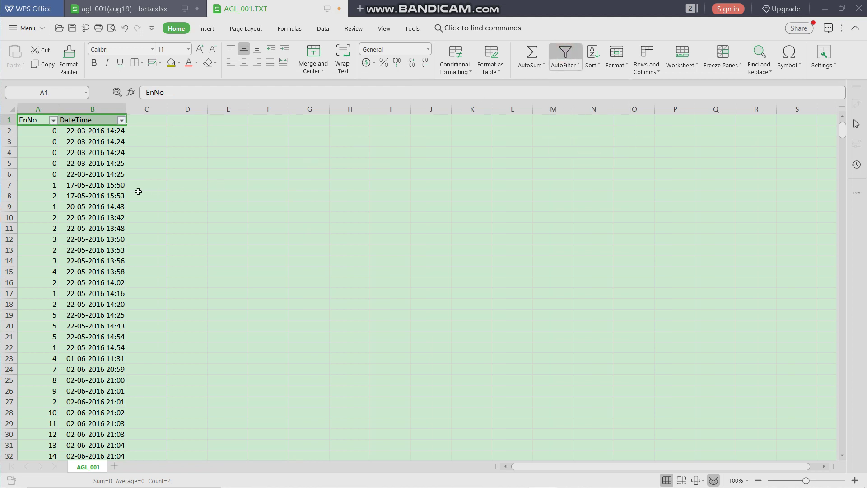
click(35, 135)
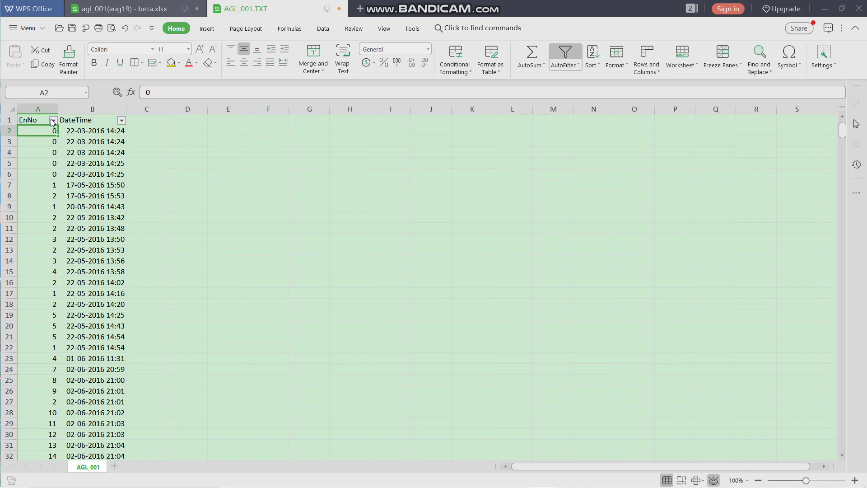
click(54, 121)
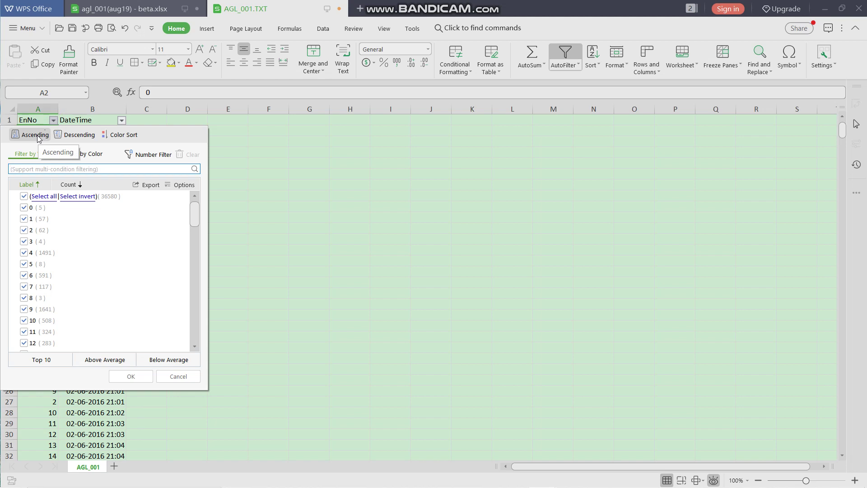
click(37, 135)
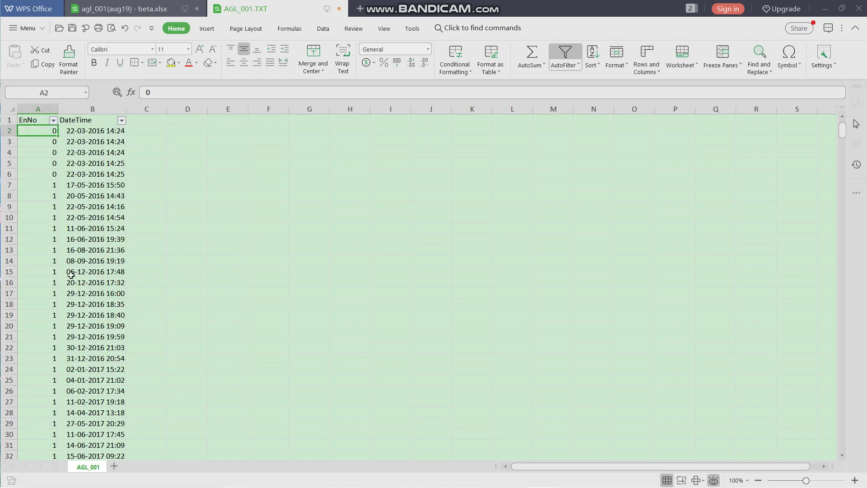
Step: Filter the DateTime column to show only August 2019 entries
click(122, 121)
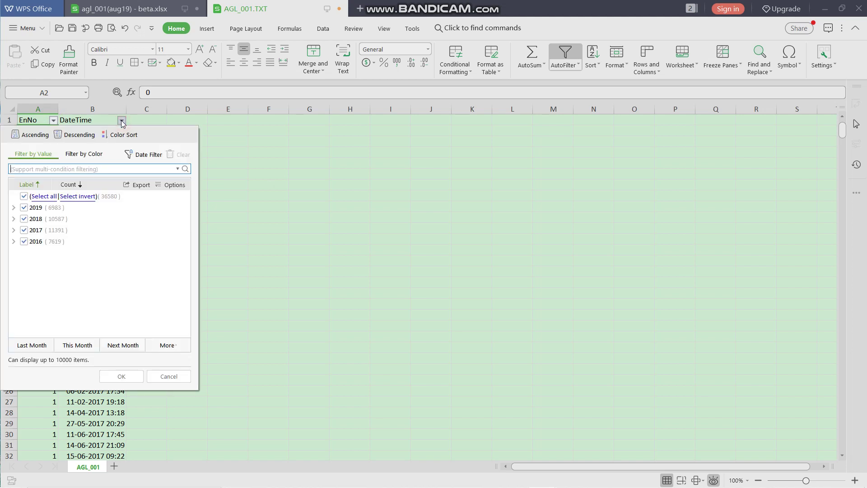
click(24, 196)
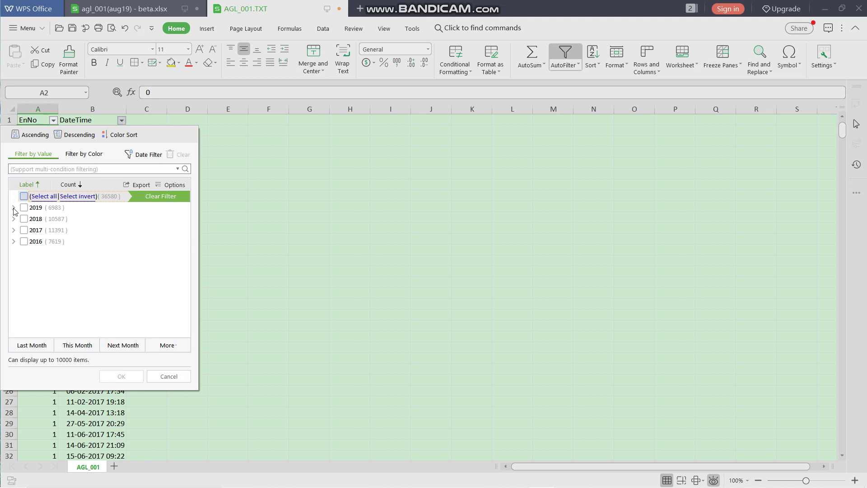
click(13, 208)
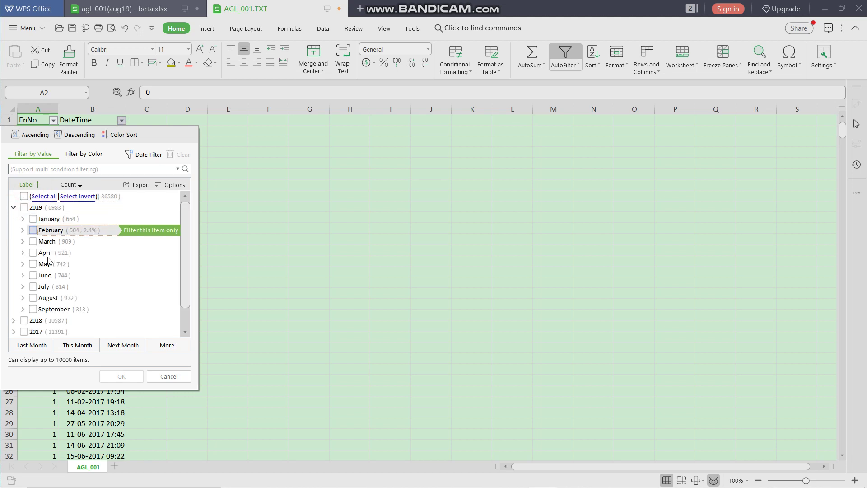
click(33, 298)
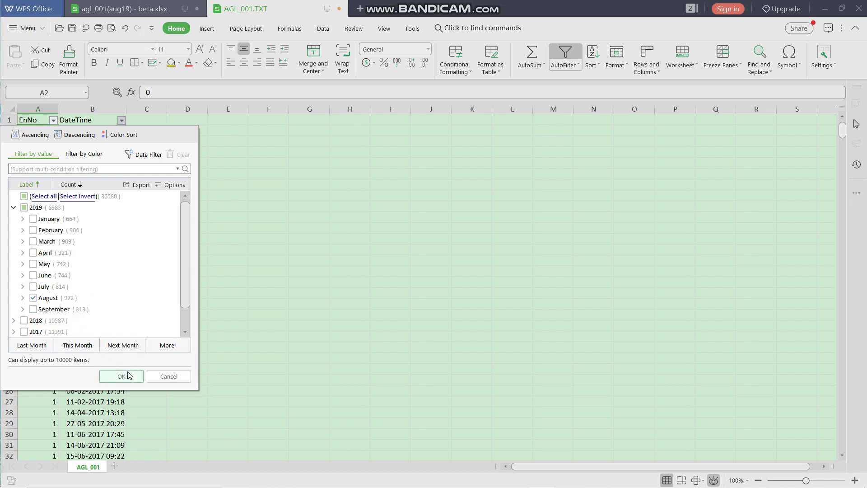
click(121, 376)
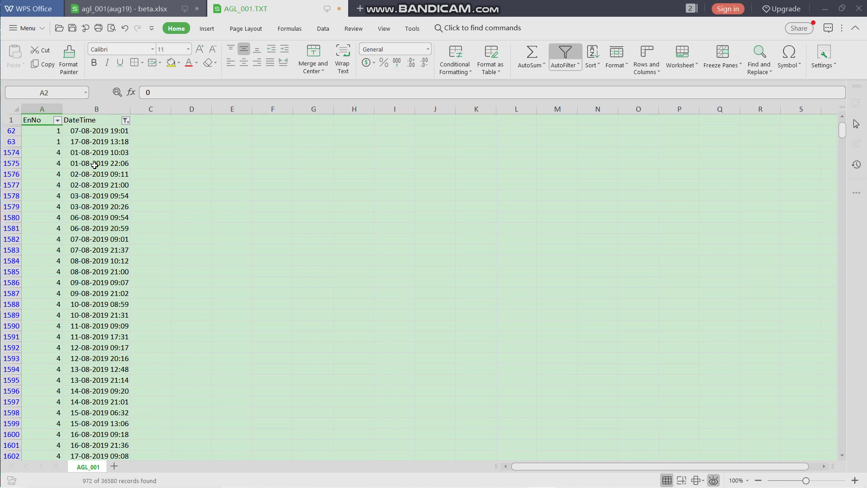
Step: Select the filtered EnNo and DateTime records from A1574 down to the last row and copy them
key(Down)
key(Down)
key(Down)
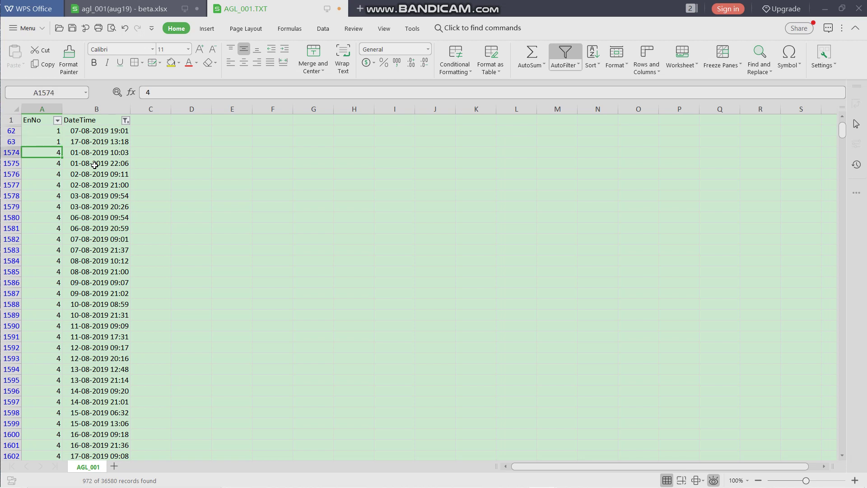
key(shift+Right)
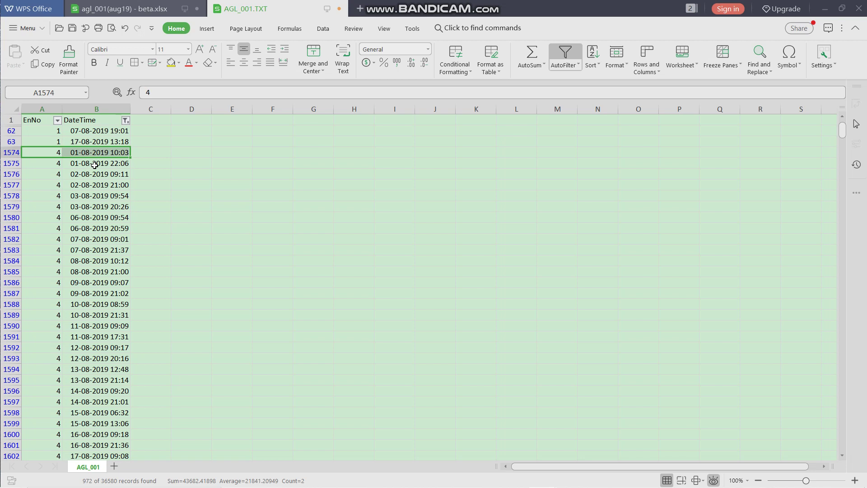
key(shift+Down)
key(shift+Down)
key(shift+Down)
key(shift+Down)
key(shift+Down)
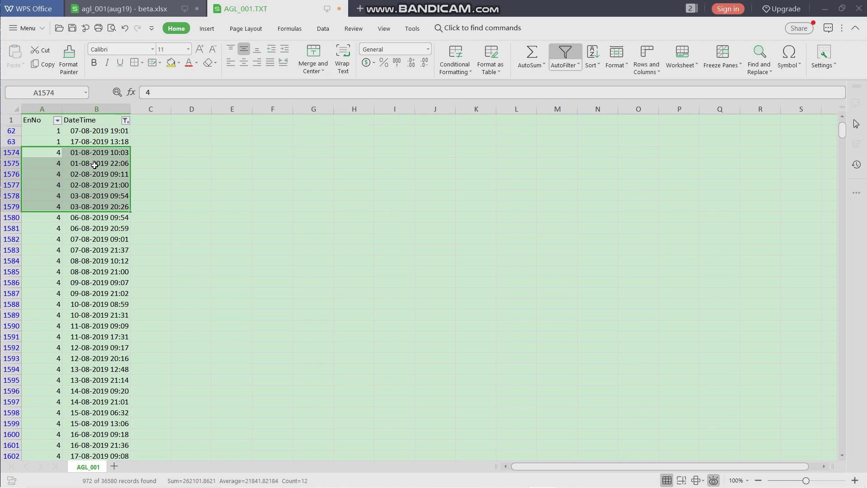
key(ctrl+shift+Down)
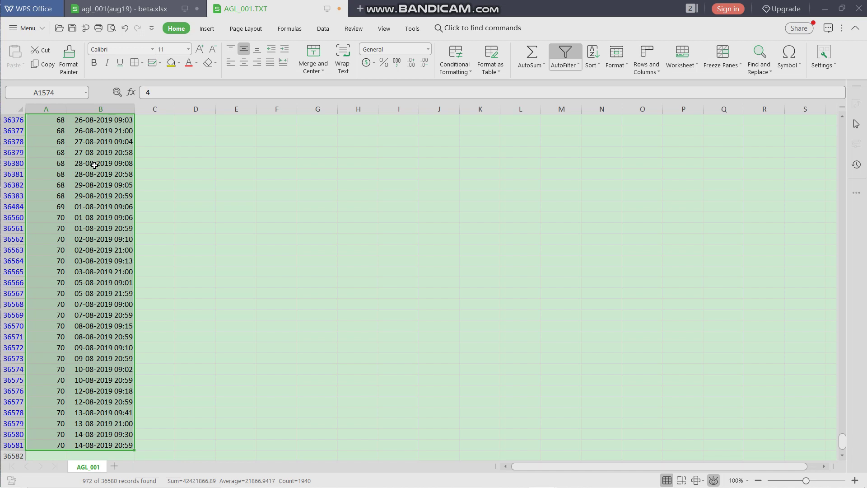
key(ctrl+c)
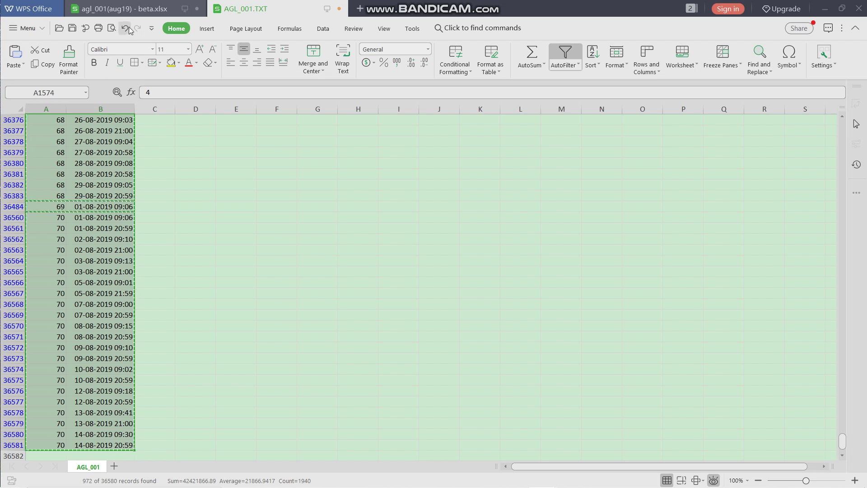
Step: Paste the copied records at A4 of the beta workbook and set them to font size 8
click(157, 11)
mouse_move(157, 13)
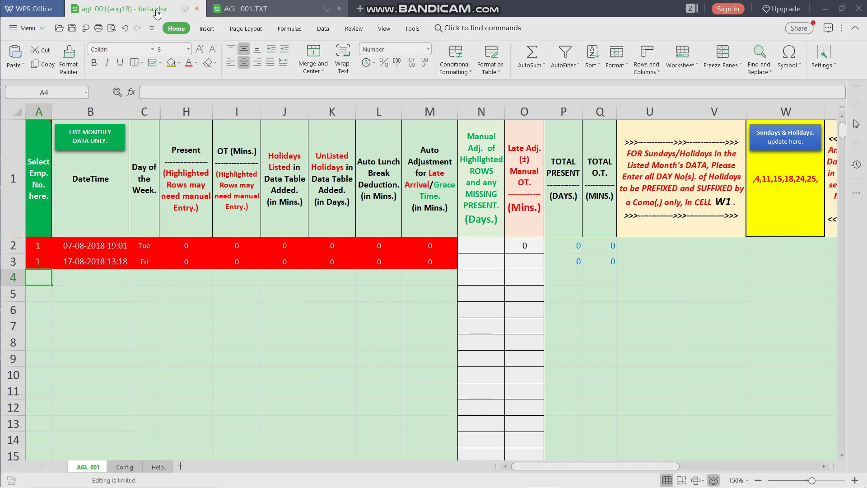
key(ctrl+v)
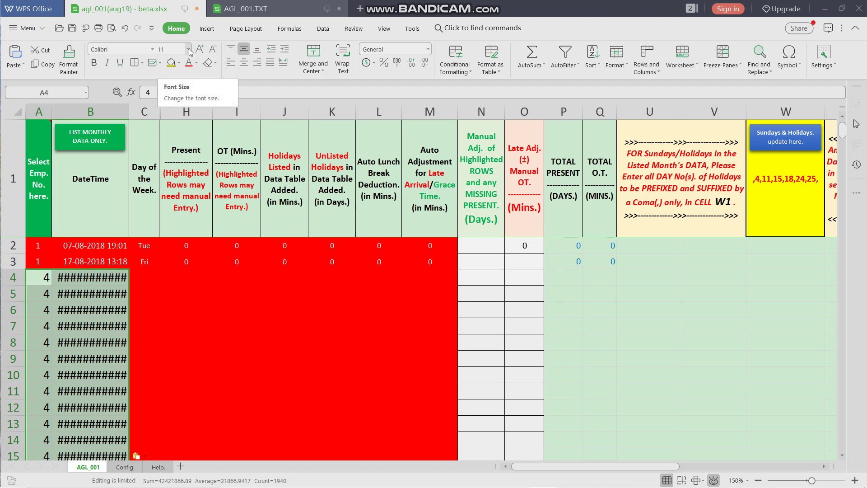
click(189, 49)
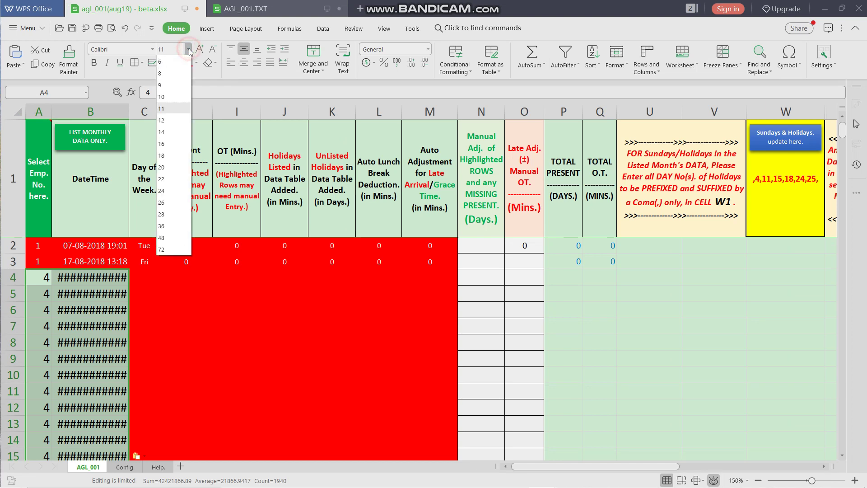
click(174, 74)
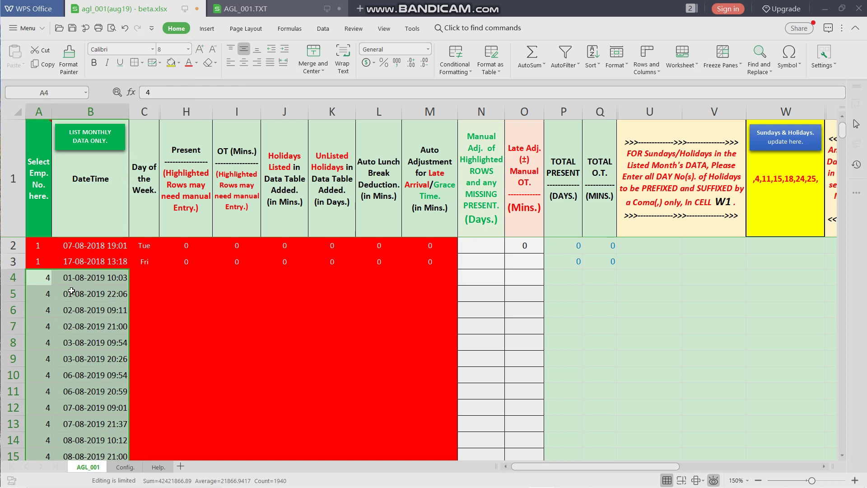
Step: Centre the employee numbers in column A, then copy row 3's formulas from C3 to AM3
key(shift+Left)
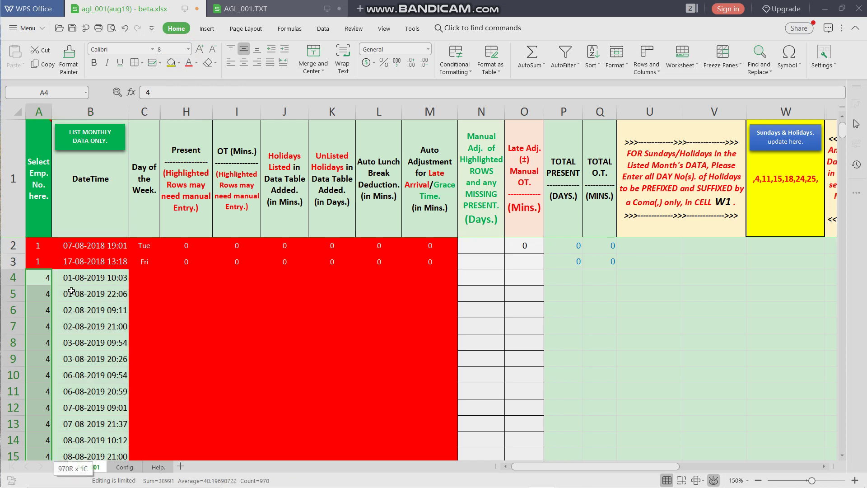
click(246, 60)
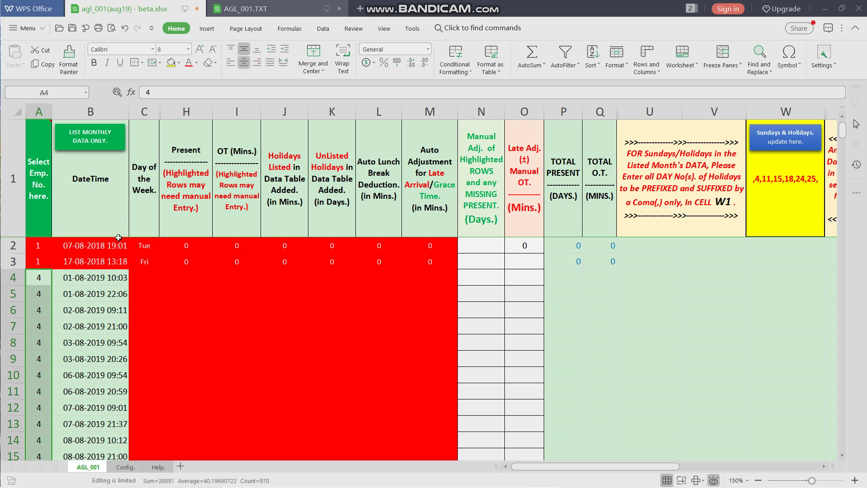
click(94, 284)
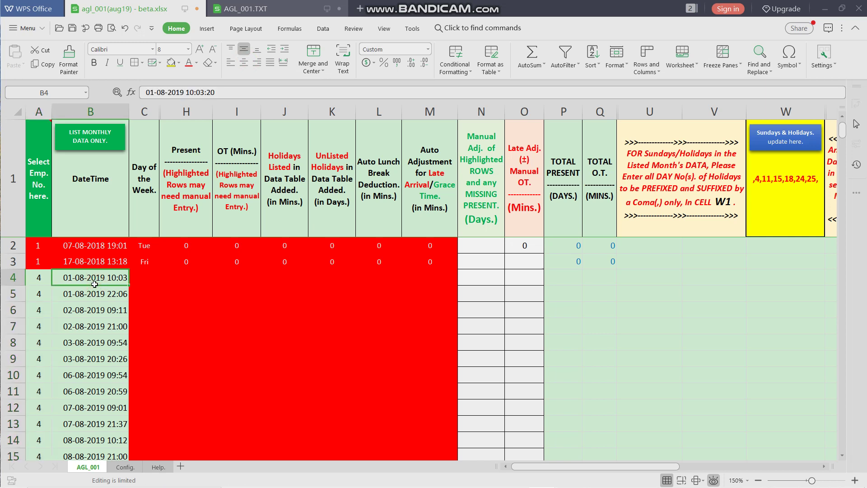
key(Right)
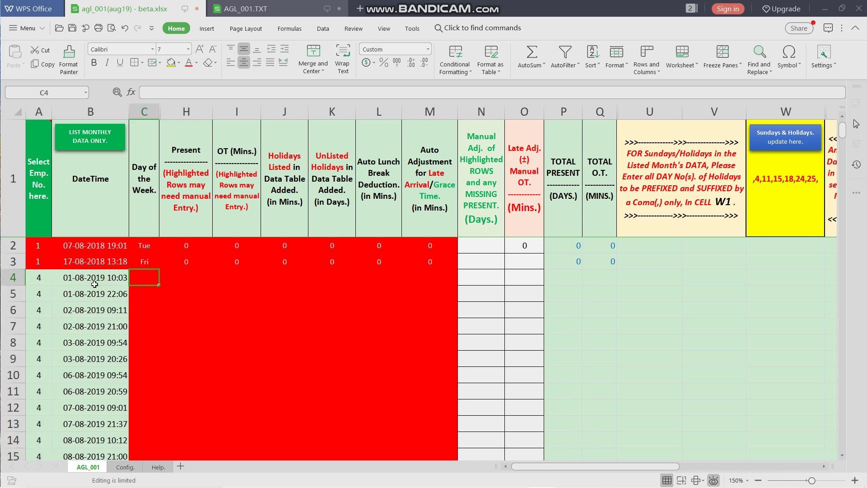
key(Up)
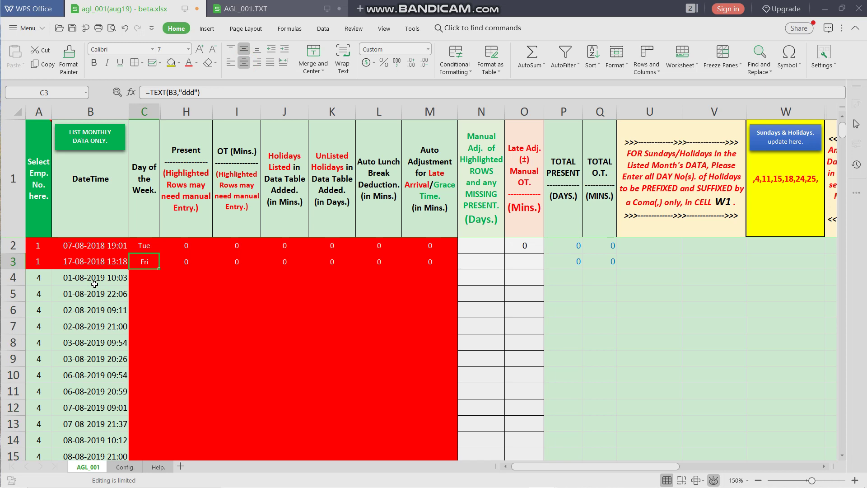
key(shift+Right)
key(shift+Right)
key(shift+Right)
key(shift+Right)
key(shift+Right)
key(shift+Right)
key(shift+Right)
key(shift+Right)
key(shift+Right)
key(shift+Right)
key(shift+Right)
key(shift+Right)
key(shift+Right)
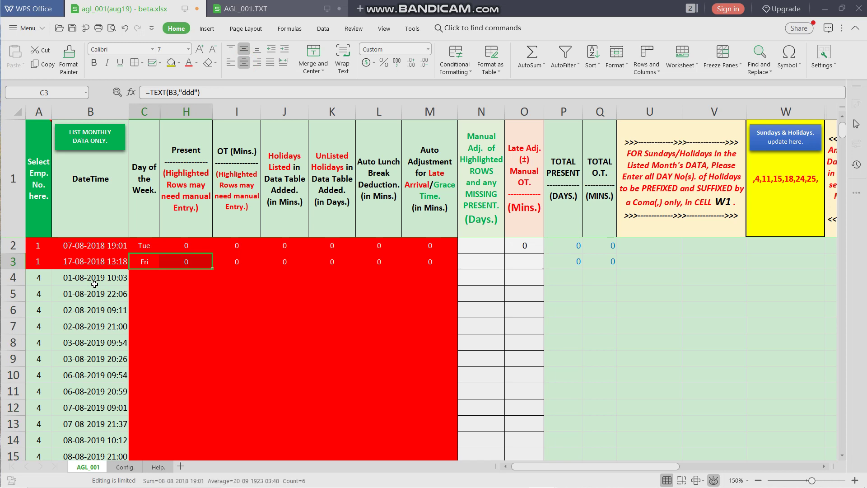
key(shift+Right)
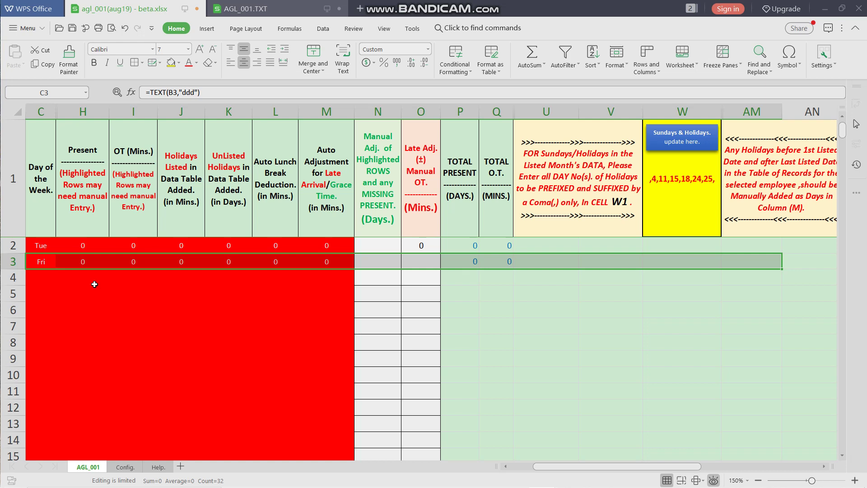
key(ctrl+c)
Step: Fill row 3's formulas down to row 973 using the fill handle
double_click(781, 270)
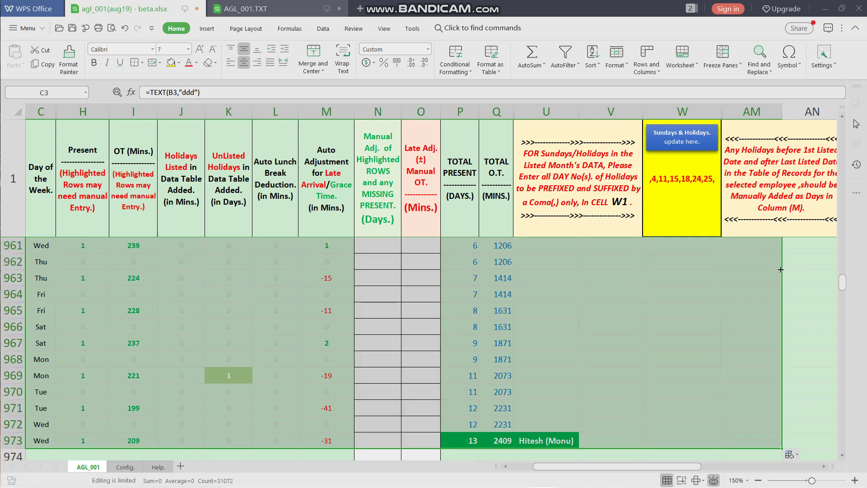
click(321, 442)
key(Left)
key(Left)
key(Left)
key(Left)
key(Left)
key(Left)
key(Left)
key(Left)
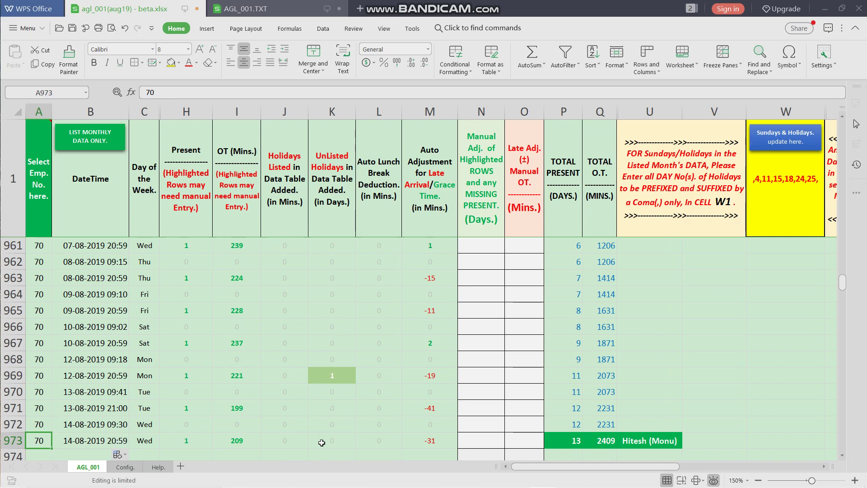
Step: Return to the top of the sheet and review the first employees' calculated attendance values
key(ctrl+Home)
key(Down)
key(Down)
key(Down)
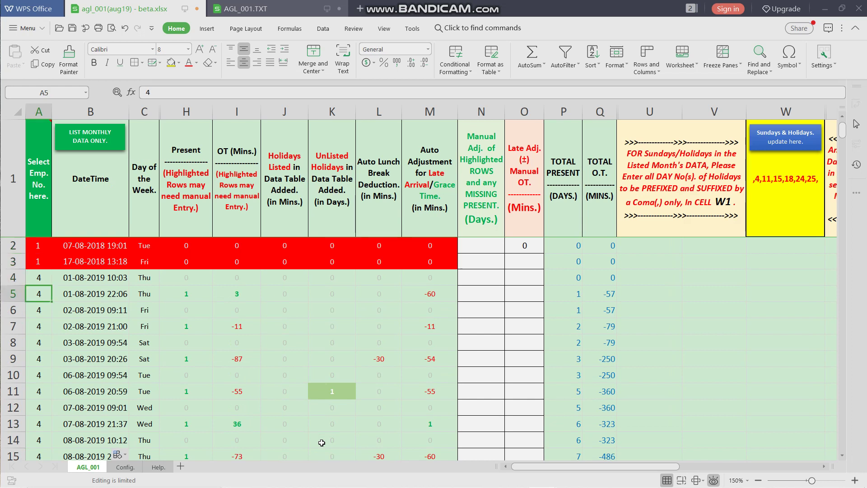
key(Up)
key(Up)
key(Up)
key(Down)
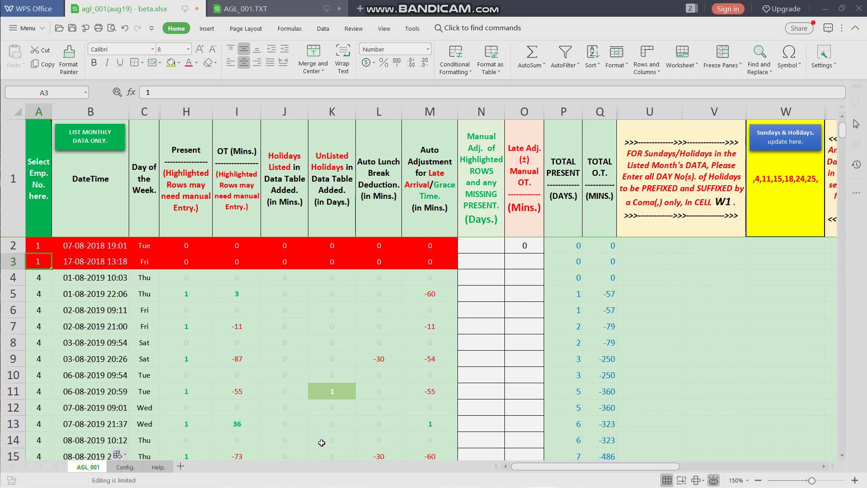
key(Down)
key(Down)
key(Down)
key(Down)
key(Down)
key(Down)
key(Down)
key(Down)
key(Down)
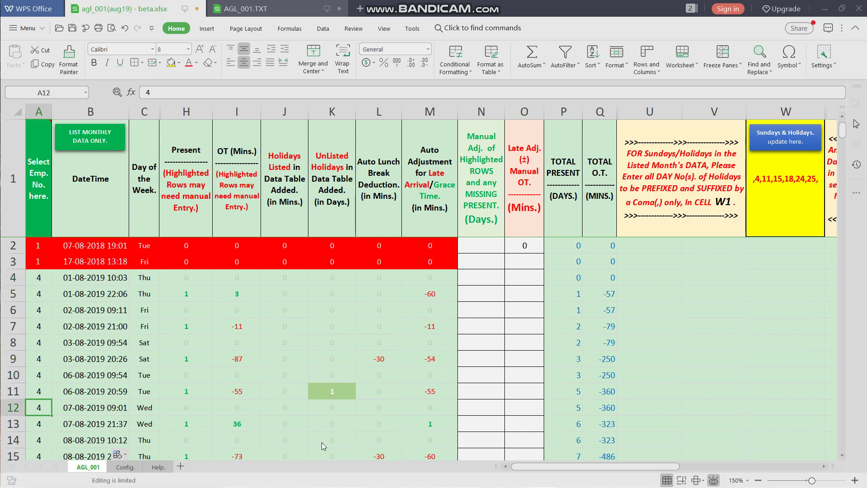
key(Up)
key(Up)
key(Up)
key(Up)
key(Up)
key(Up)
key(Up)
key(Up)
key(Up)
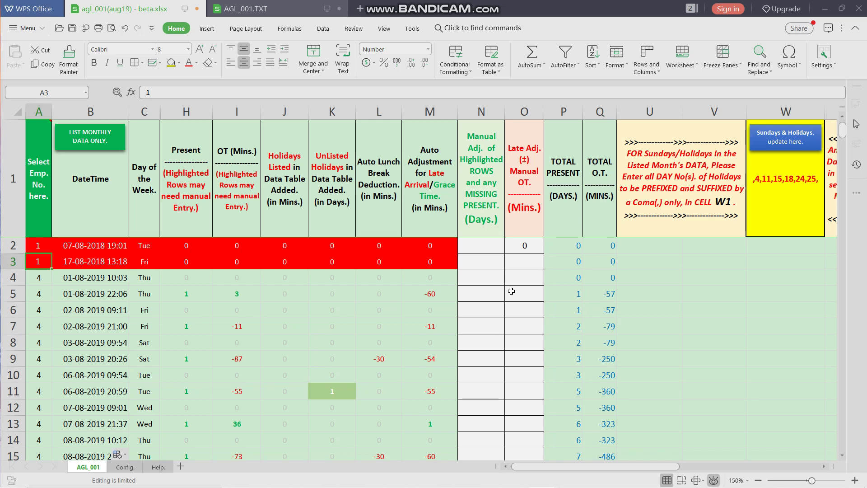
Step: Select the whole sheet and open the Conditional Formatting Rules Manager
key(ctrl+a)
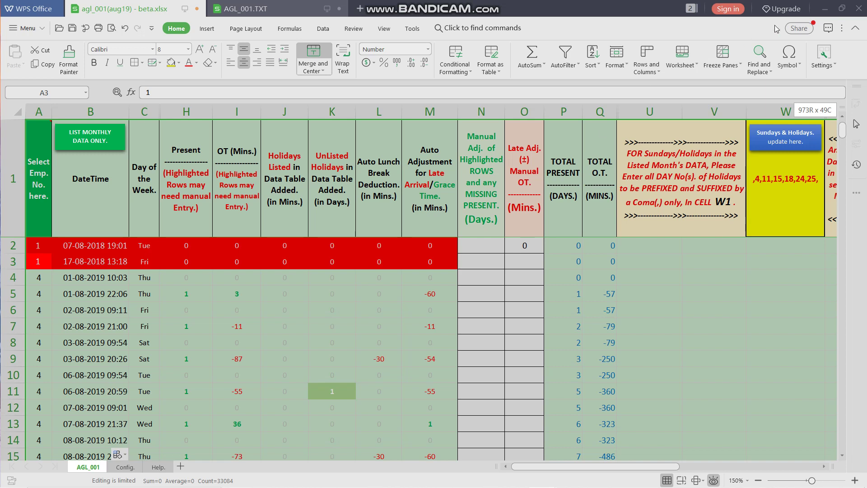
click(456, 56)
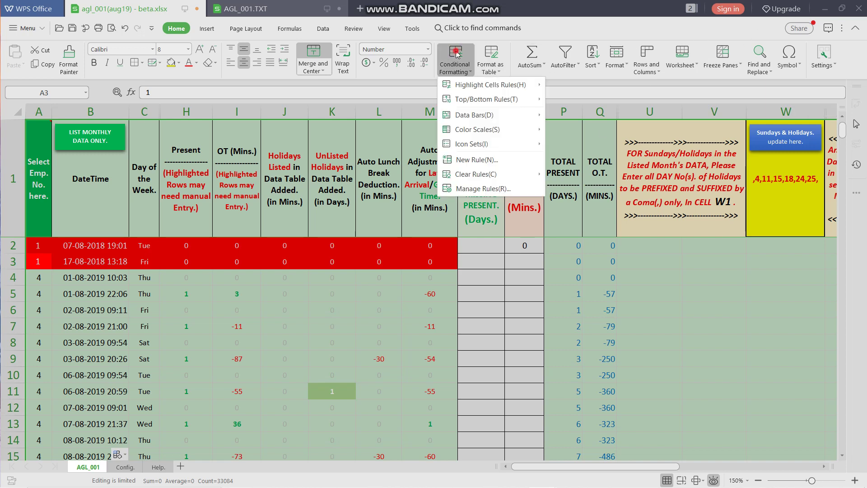
click(495, 188)
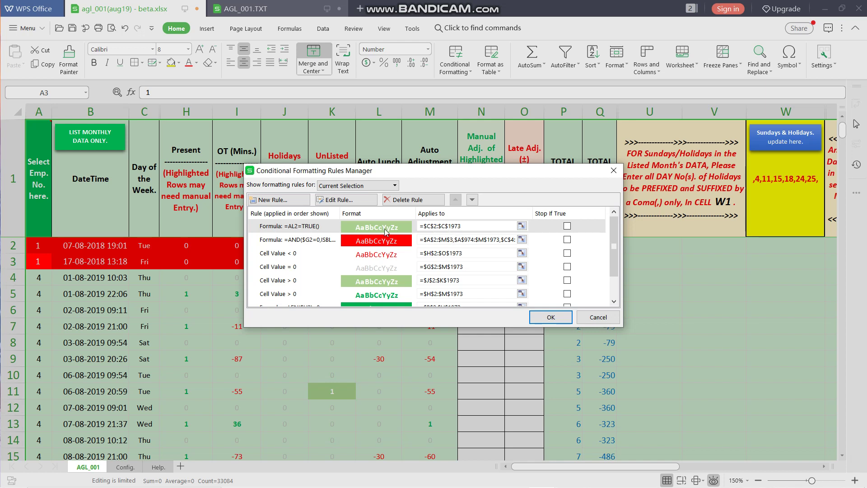
Step: Browse each rule's applies-to range, from the first rule to =$AJ2>=2, ending on the red-fill AND rule
click(377, 228)
click(388, 255)
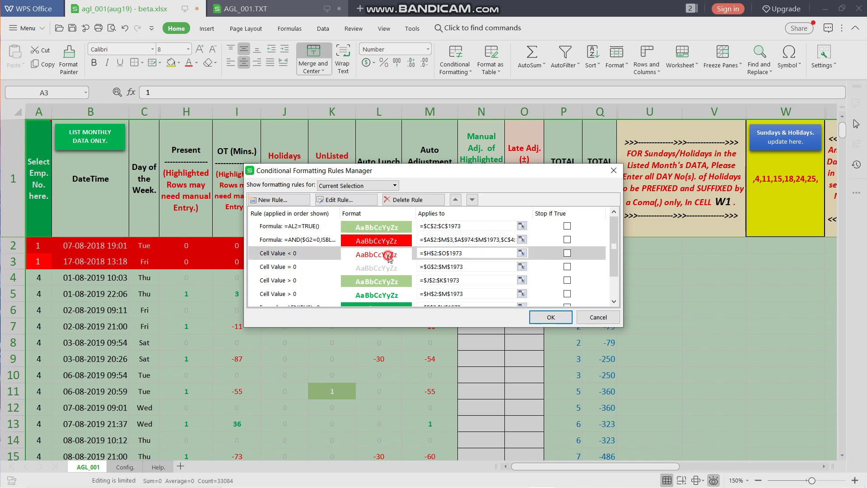
click(388, 270)
click(391, 281)
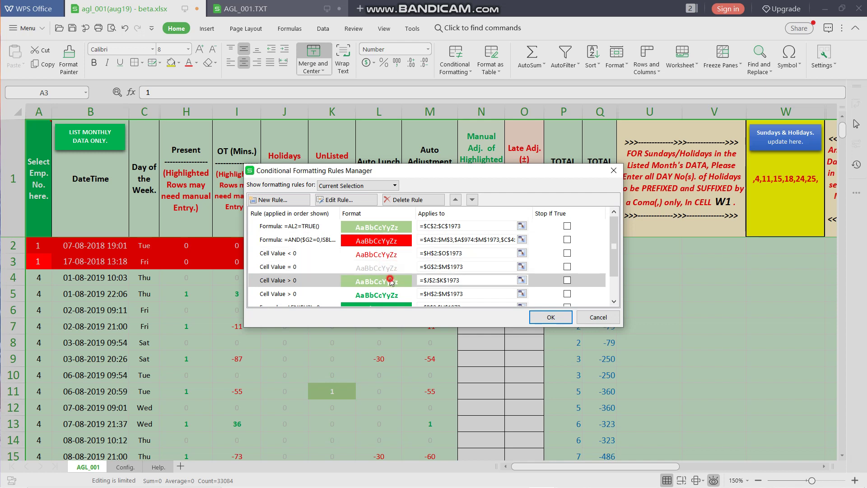
click(391, 295)
scroll(392, 296, down, 1)
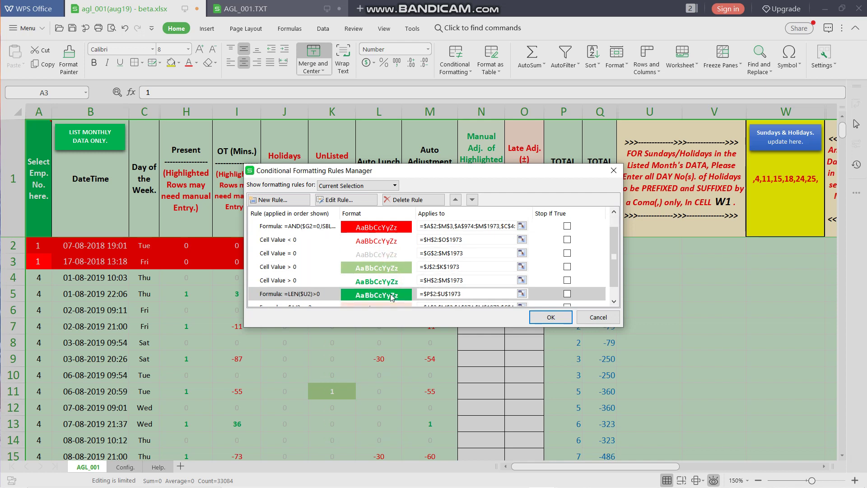
click(392, 297)
key(Up)
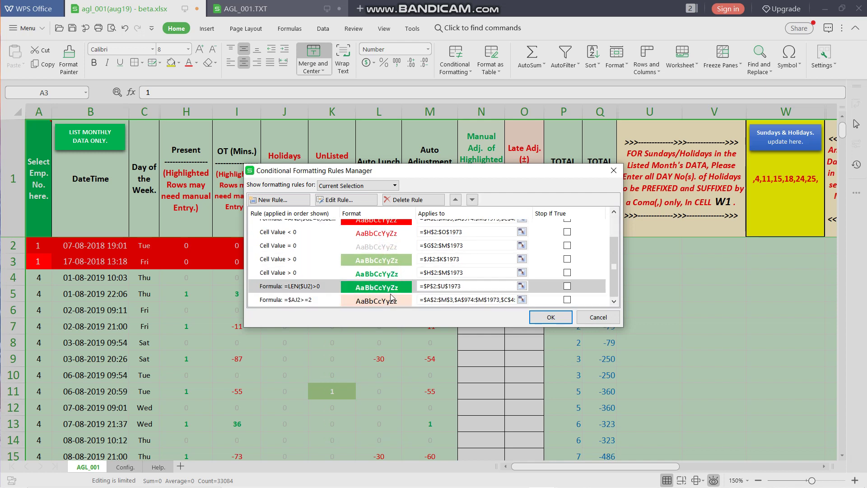
key(Up)
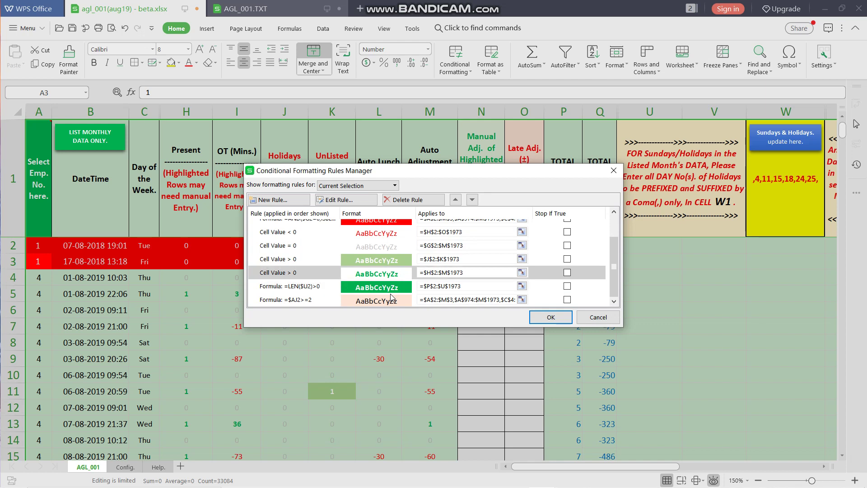
key(Up)
key(Up)
key(Up)
key(Down)
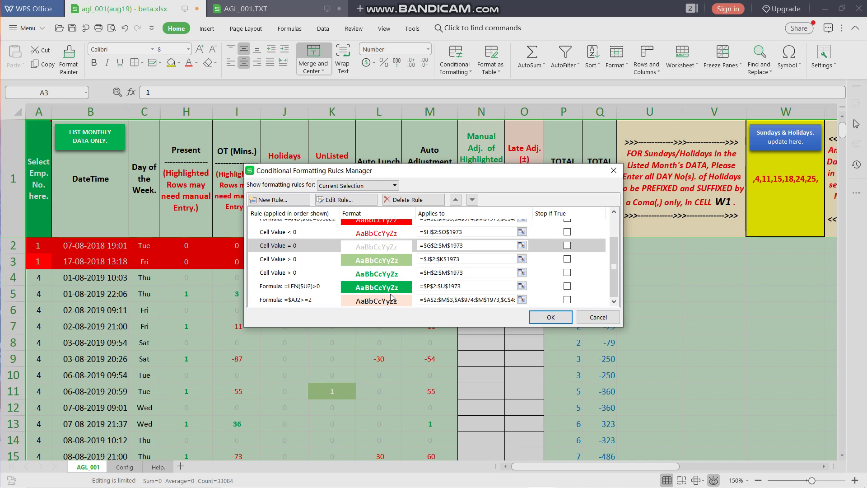
key(Up)
key(Up)
key(Up)
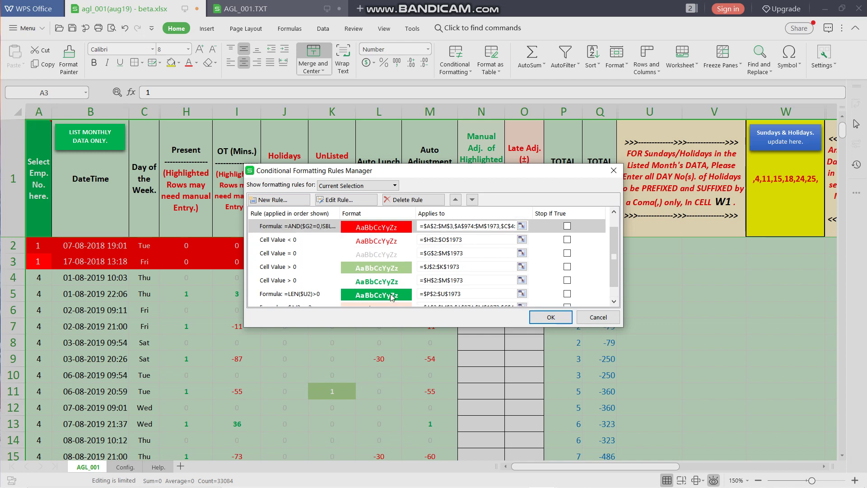
key(Down)
key(Down)
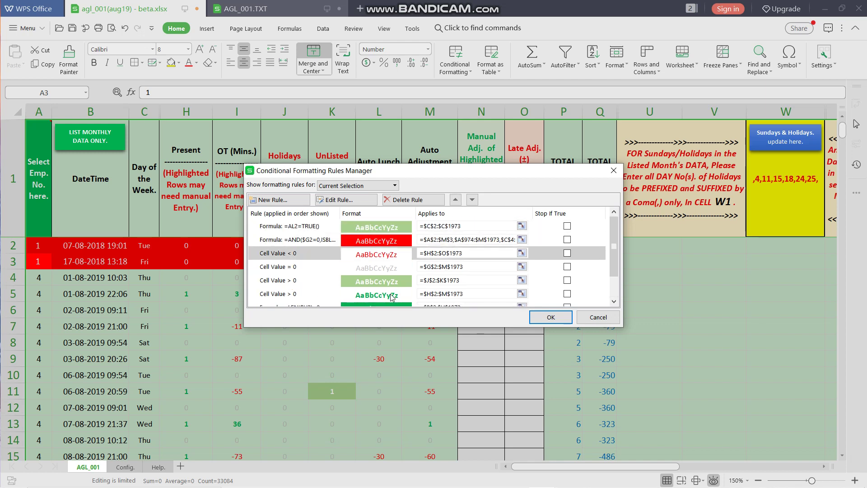
key(Down)
key(Down)
key(Down)
key(Down)
key(Down)
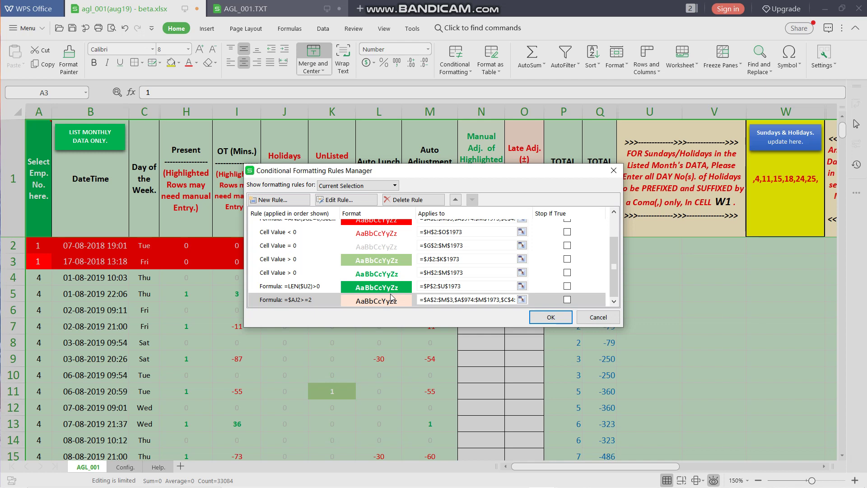
key(Up)
key(Up)
key(Up)
key(Up)
key(Up)
key(Up)
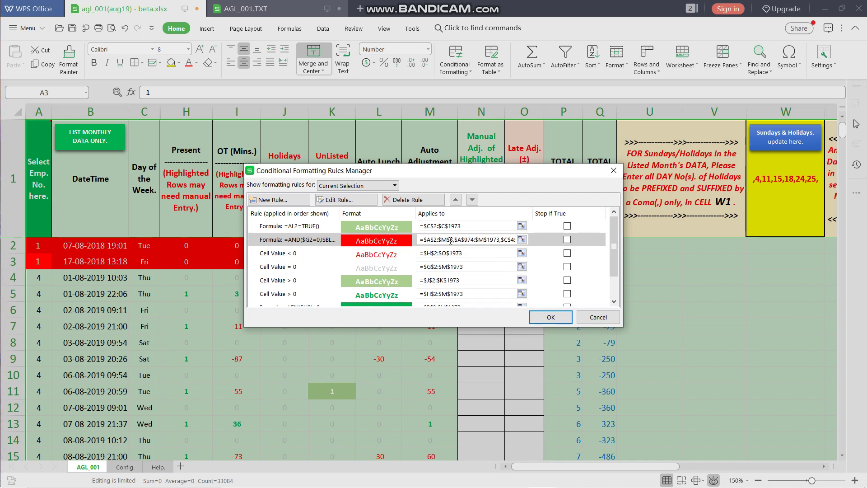
Step: Change the red-fill AND rule's applies-to range to =$A$2:$M$1973
click(450, 239)
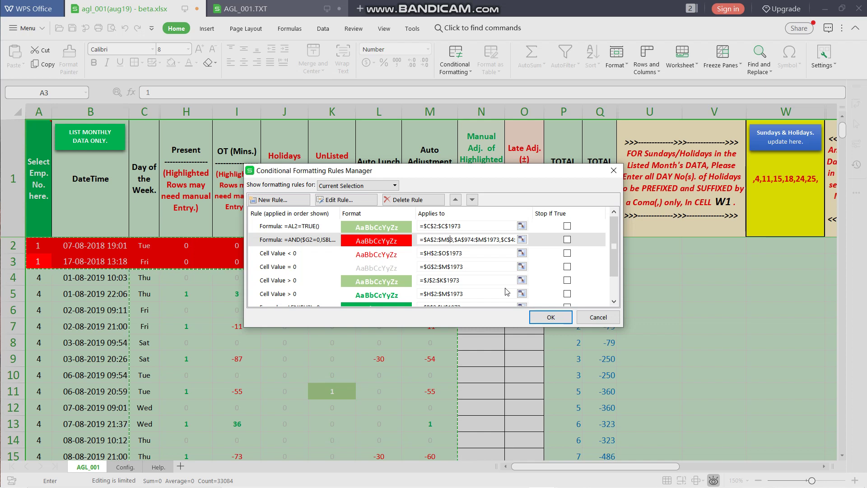
key(Delete)
key(Delete)
key(Delete)
key(Delete)
key(Delete)
key(Delete)
key(Delete)
key(Delete)
key(Delete)
key(Delete)
key(Delete)
key(Delete)
key(Delete)
key(Delete)
key(Delete)
key(Delete)
key(Delete)
key(Delete)
key(Delete)
key(Delete)
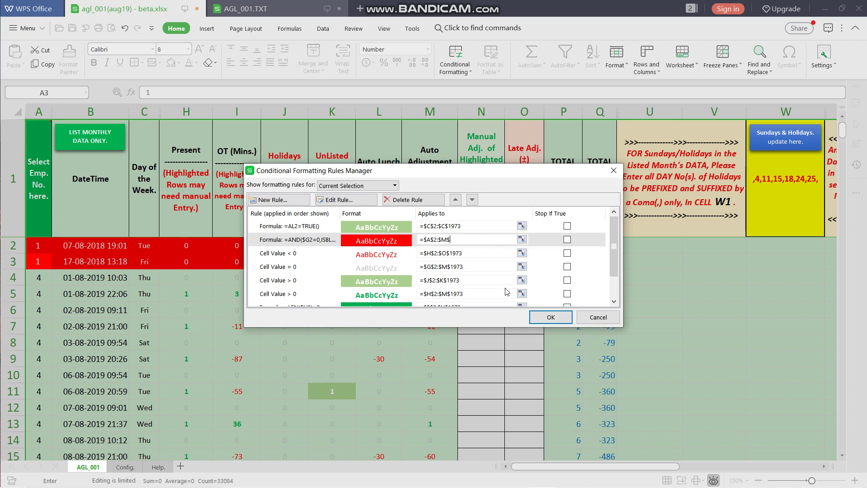
text(1973)
click(613, 249)
drag(614, 249, 618, 271)
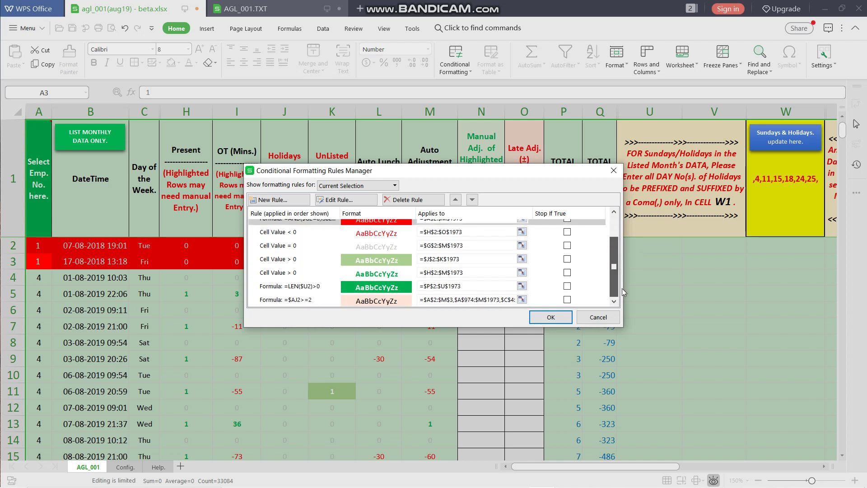
Step: Change the =$AJ2>=2 rule's applies-to range to =$A$2:$M$1973
click(449, 299)
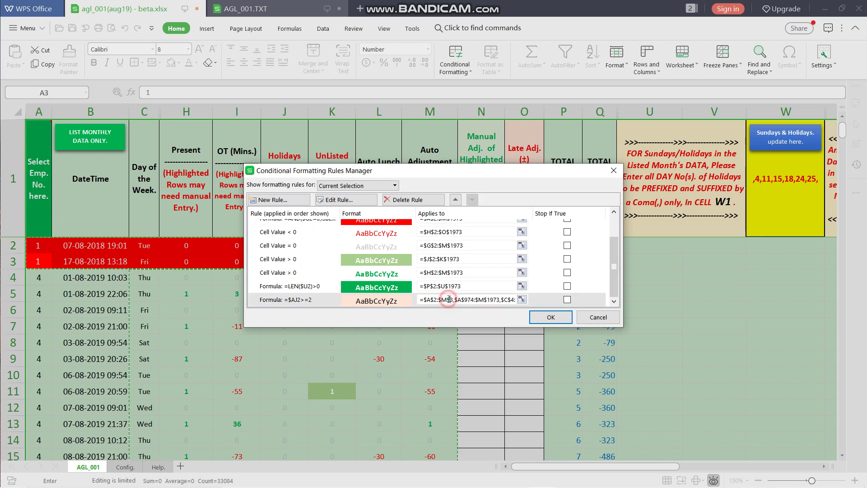
click(449, 299)
key(Delete)
key(Delete)
key(Delete)
key(Delete)
key(Delete)
key(Delete)
key(Delete)
key(Delete)
key(Delete)
key(Delete)
key(Delete)
key(Delete)
key(Delete)
key(Delete)
key(Delete)
key(Delete)
key(Delete)
key(Delete)
key(Delete)
key(Delete)
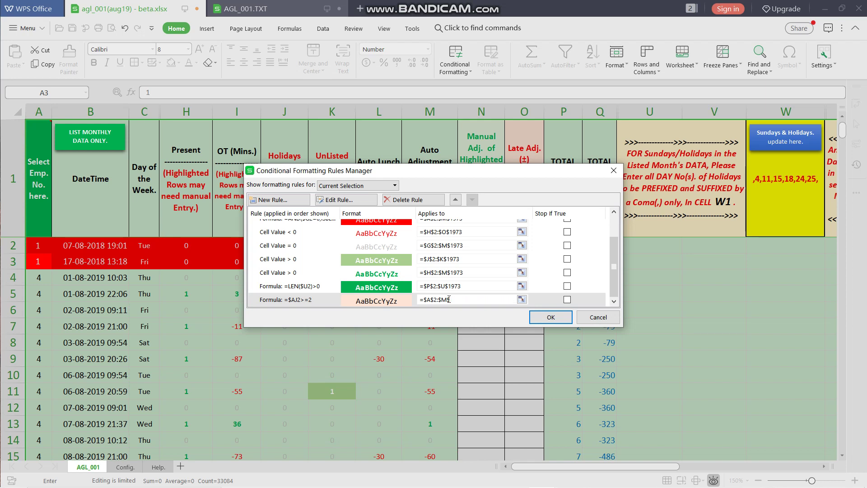
text(1973)
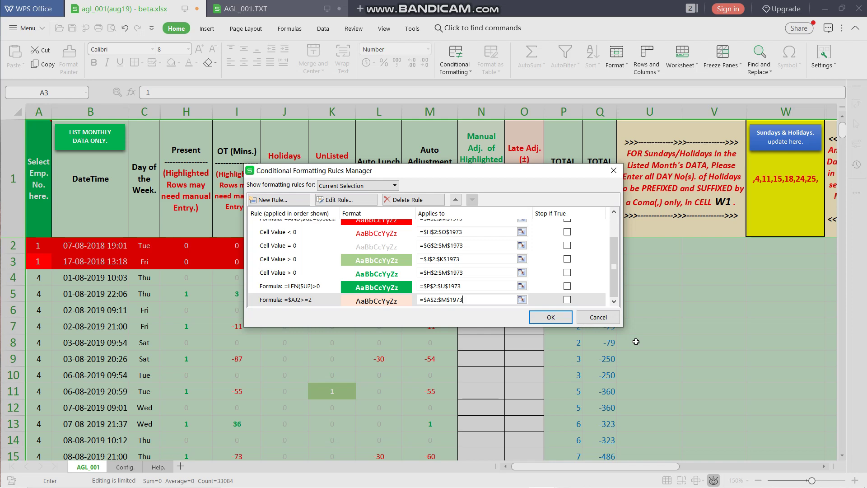